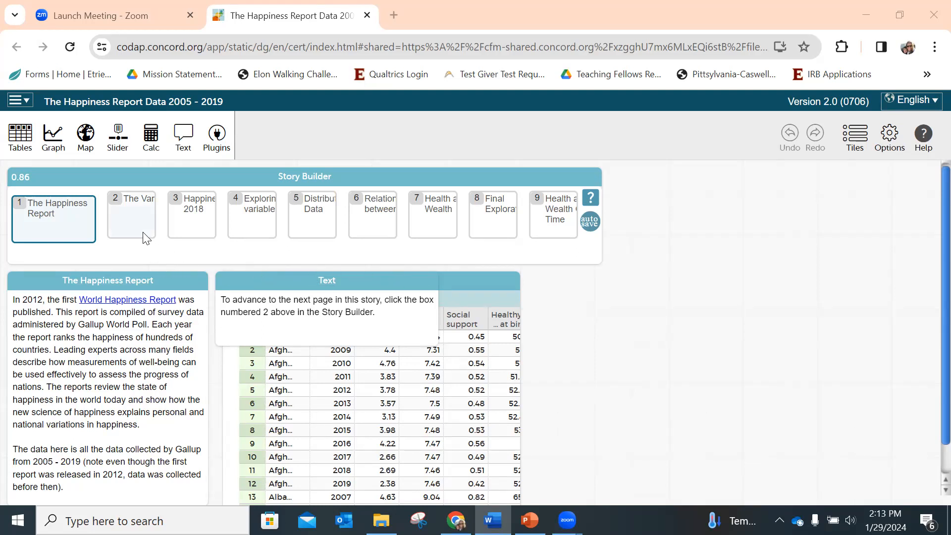
Move the text box clear of the 2005 - 2019 data table and go to story page 2, The Variables.
drag(259, 279, 651, 276)
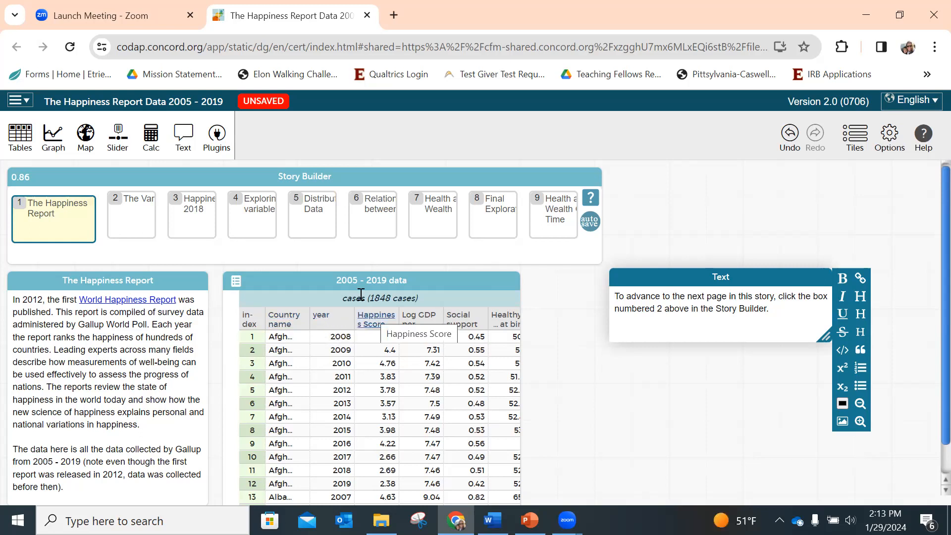
click(133, 218)
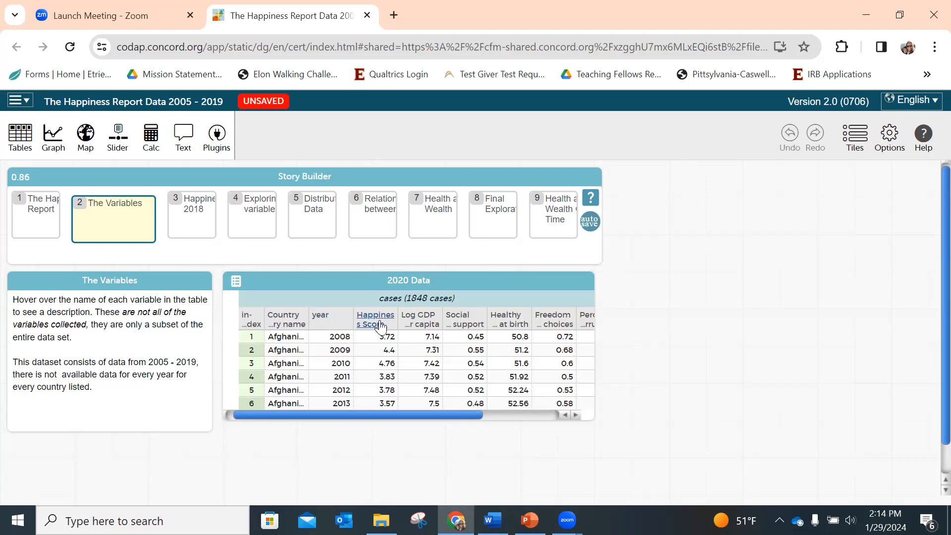
Examine the variable descriptions, country rows and remaining columns of the 2020 Data table.
mouse_move(382, 327)
scroll(391, 364, down, 15)
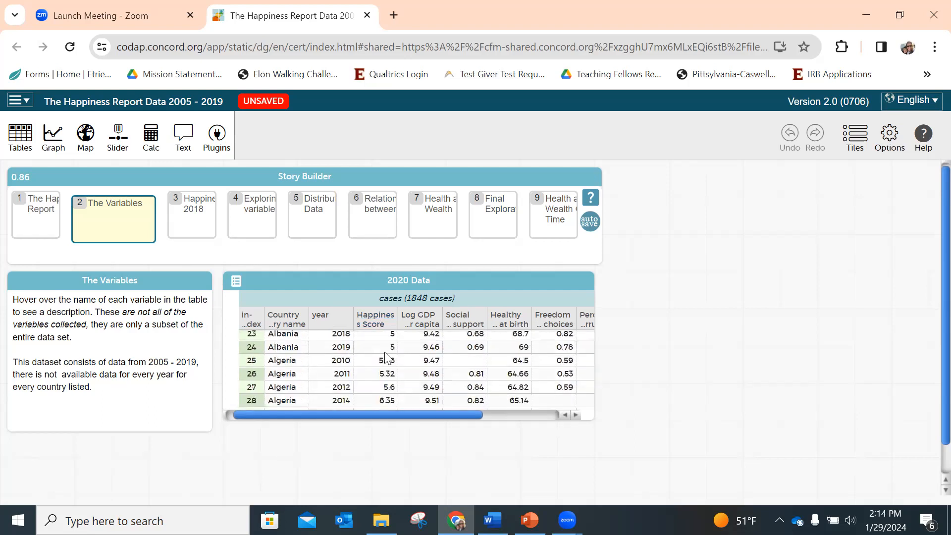
scroll(391, 364, down, 14)
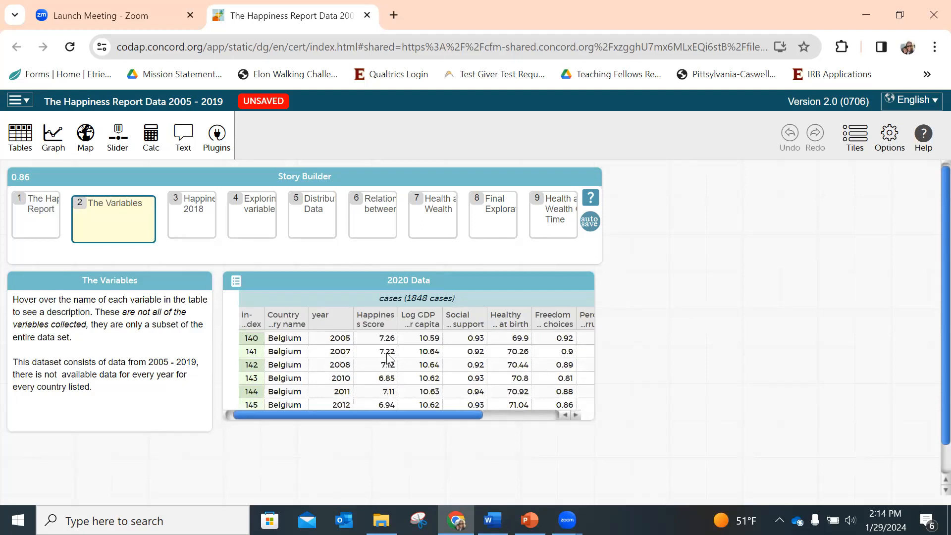
mouse_move(467, 321)
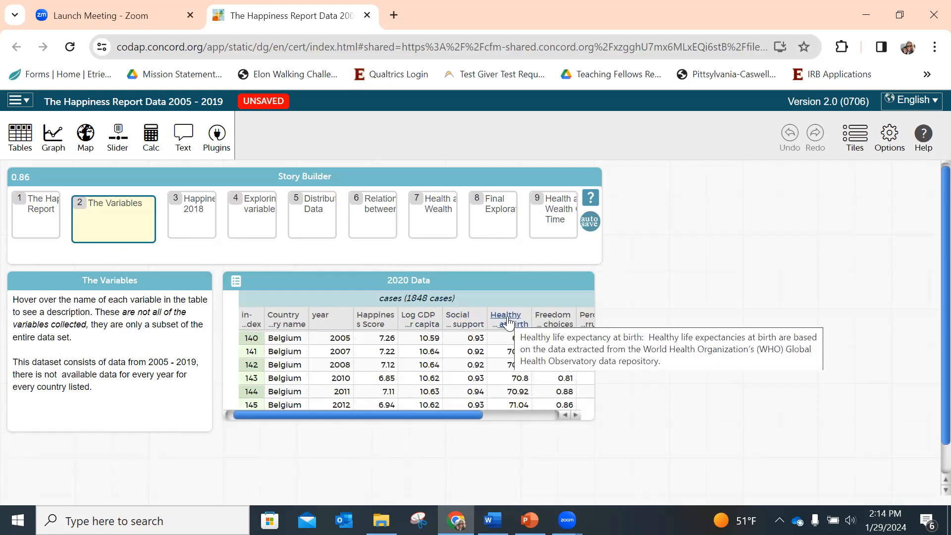
drag(478, 414, 570, 411)
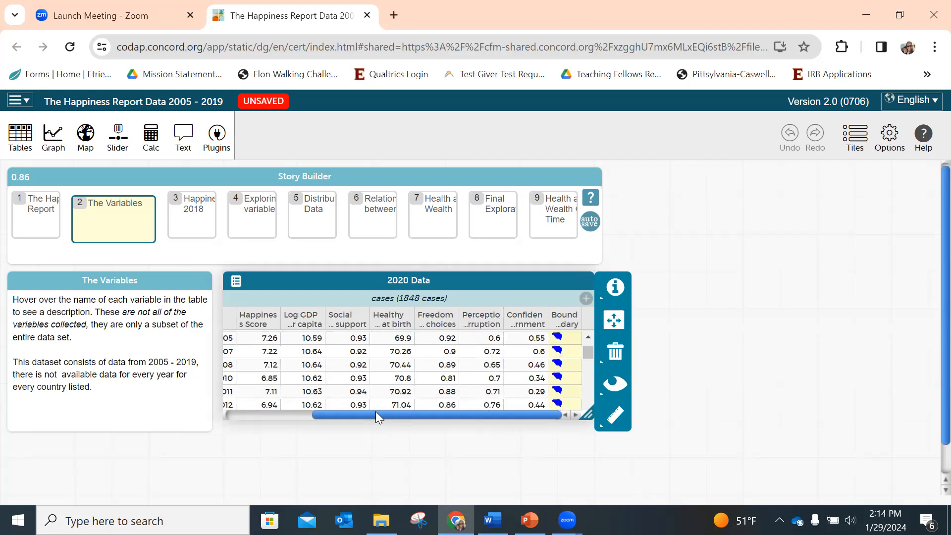
drag(381, 416, 234, 365)
Open story page 3, Happiness in 2018, and highlight the countries in the highest and the two lowest Happiness Score ranges on the map.
click(201, 213)
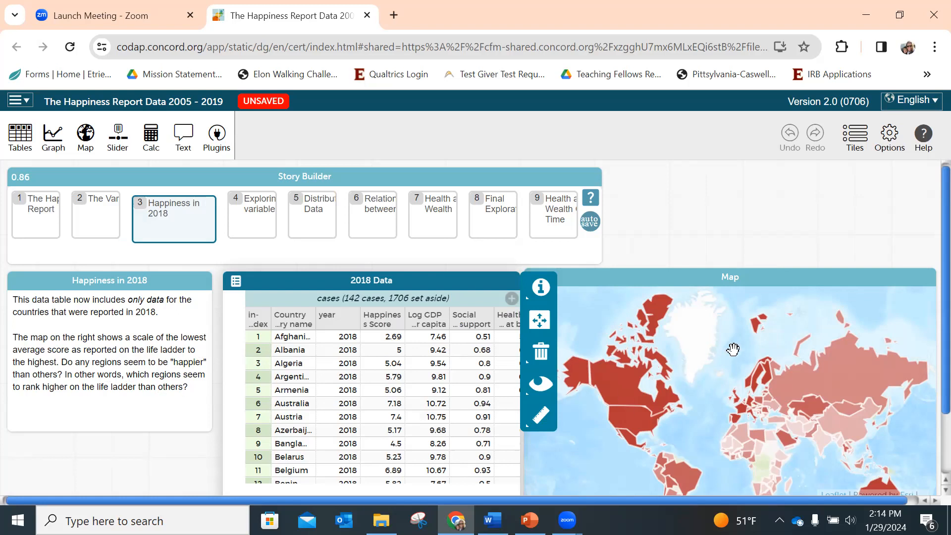
scroll(729, 350, down, 2)
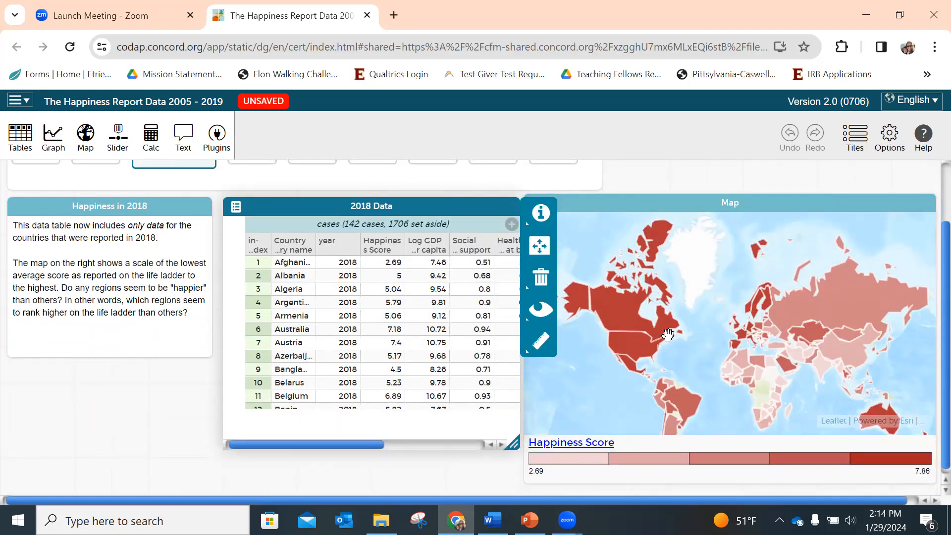
click(861, 459)
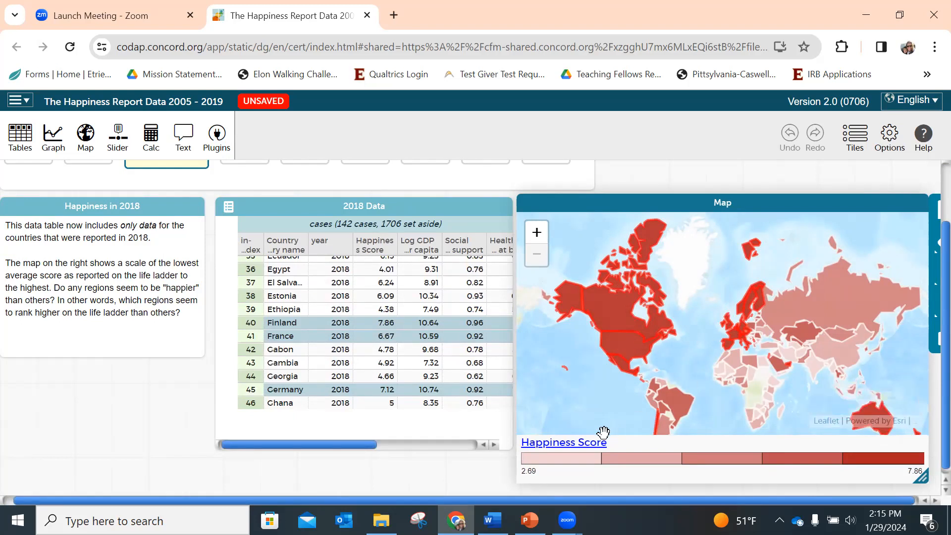
click(575, 462)
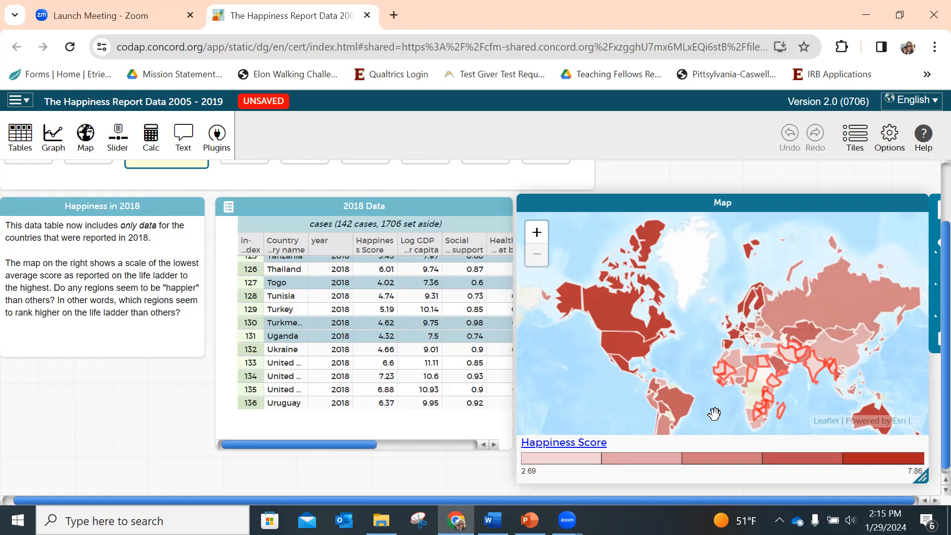
click(642, 460)
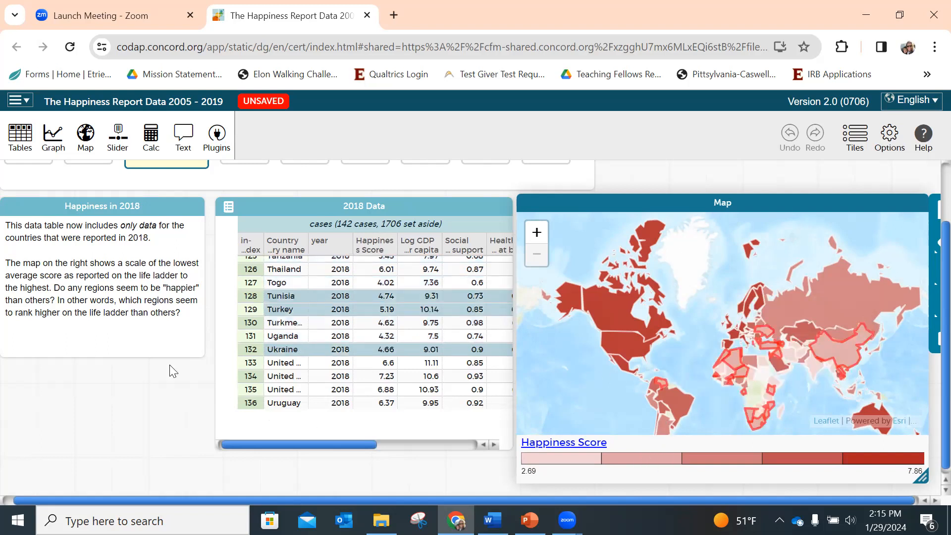
View story page 4 on exploring other variables and page 5, Distributions of Data.
click(146, 352)
scroll(194, 354, up, 2)
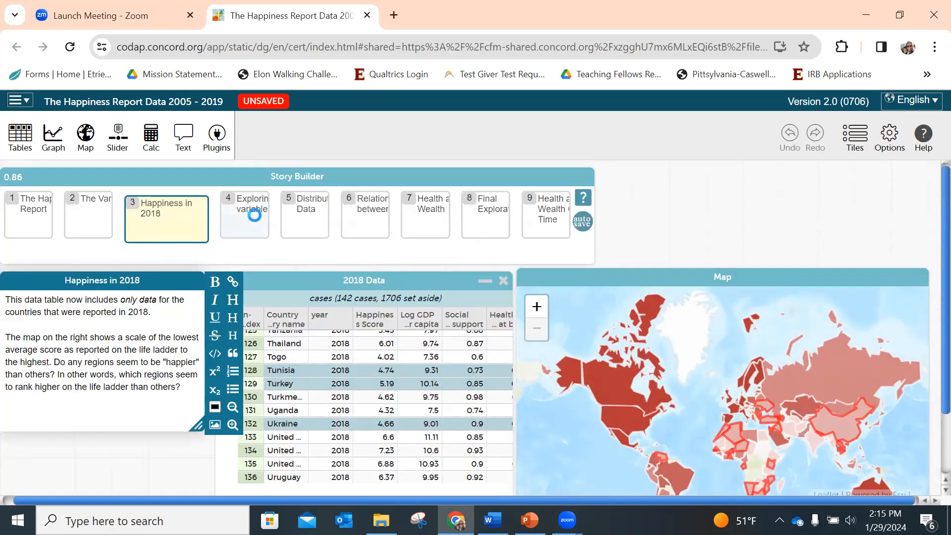
click(255, 215)
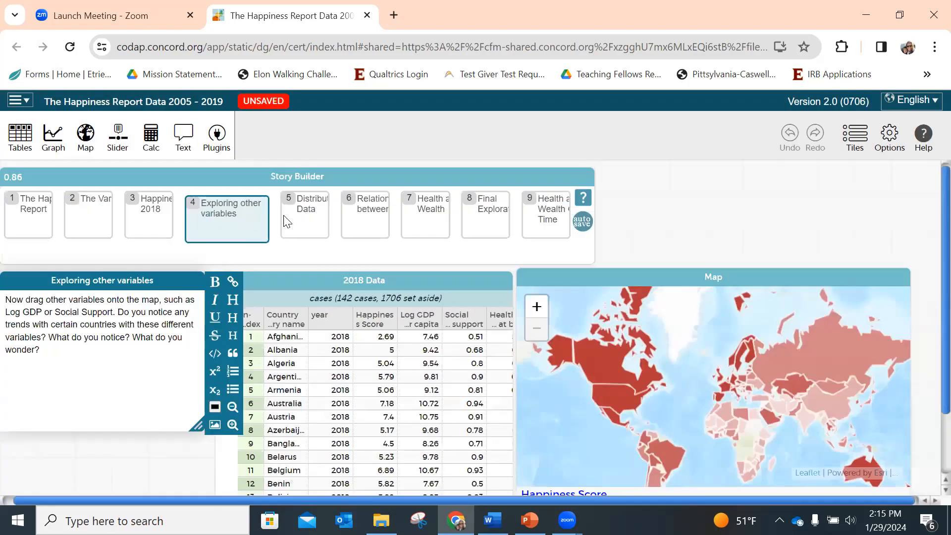
click(315, 215)
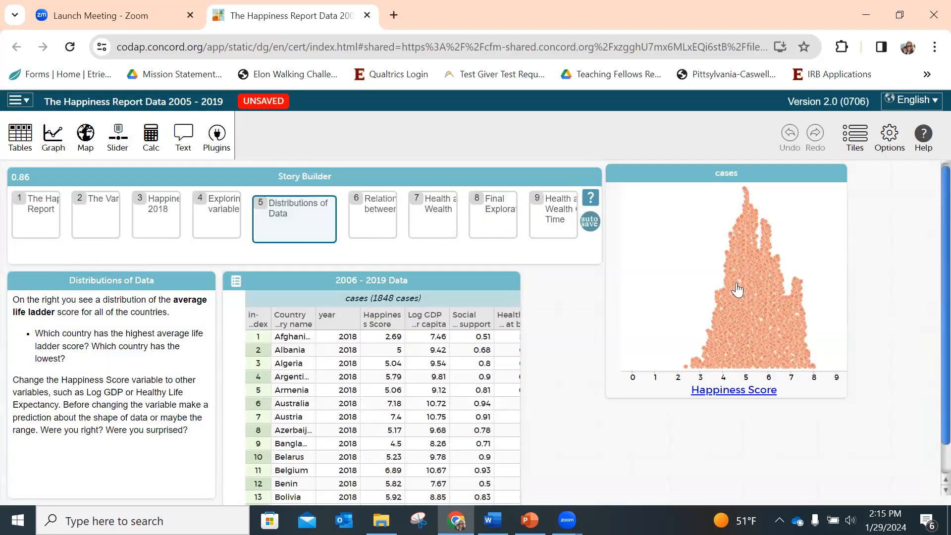
Open story page 9, Health and Wealth Over Time, and briefly play the Gapminder bubble animation before pausing it.
click(555, 231)
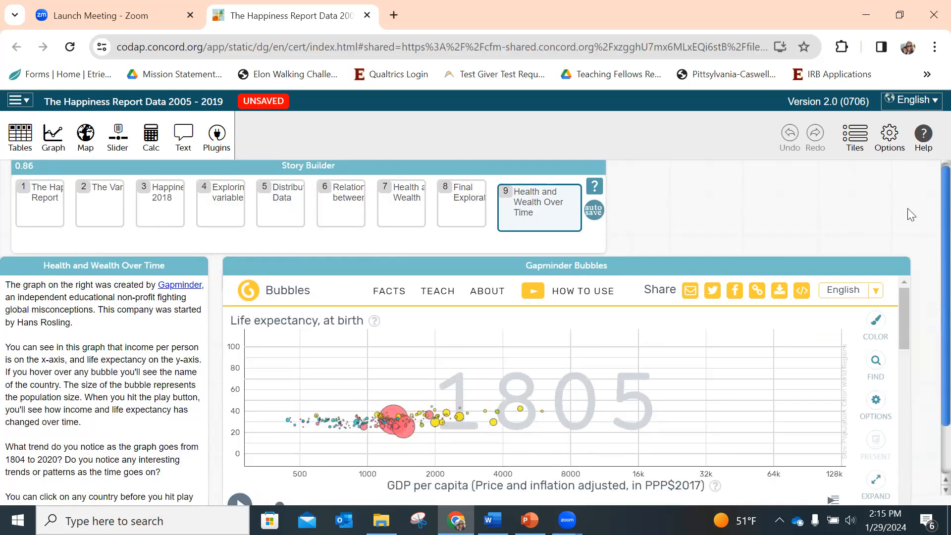
scroll(931, 226, down, 1)
click(240, 449)
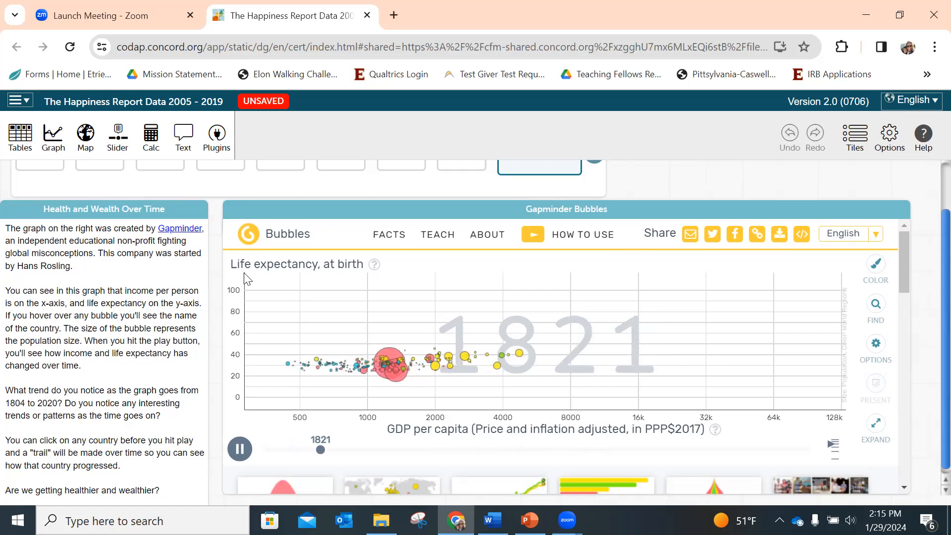
click(240, 448)
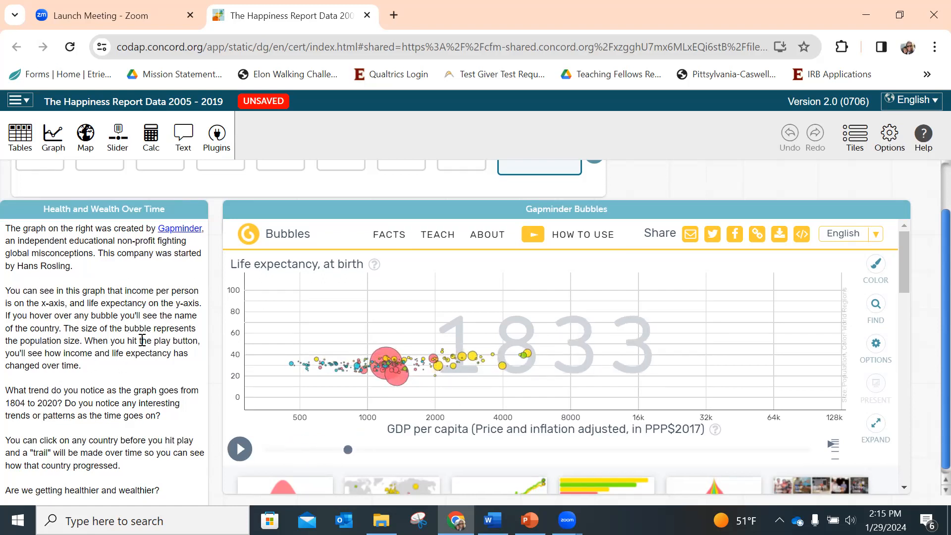
scroll(927, 267, up, 2)
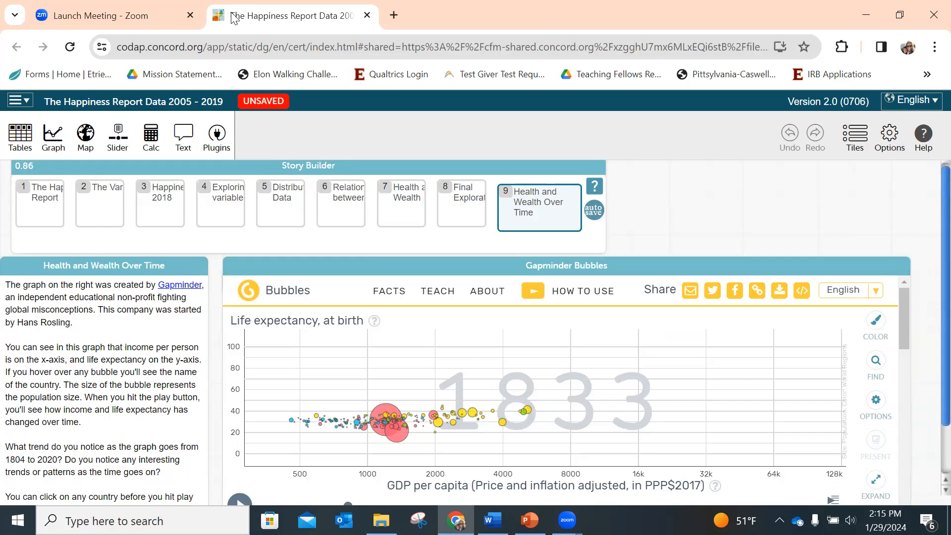
Close the Zoom meeting launch page and load tinyurl.com/artistsdata in a new browser tab.
click(190, 15)
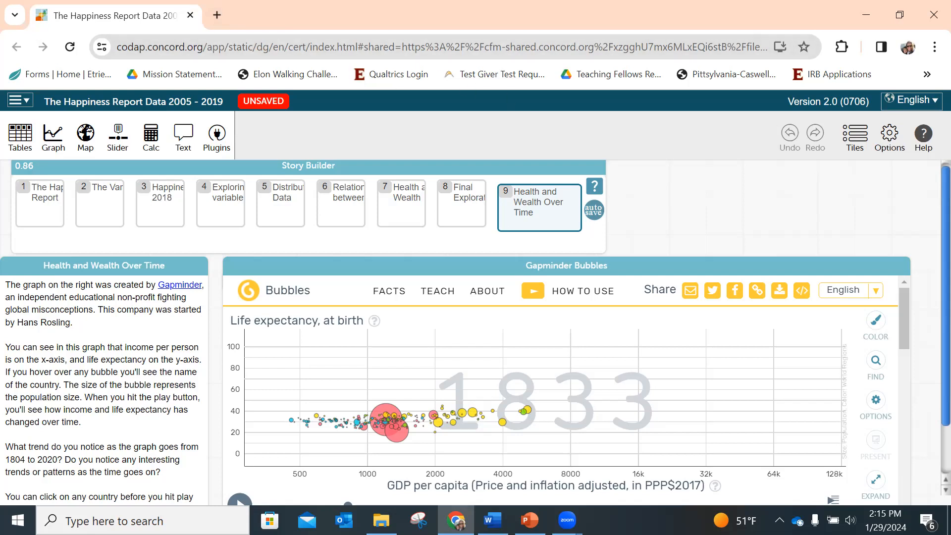
key(alt+Tab)
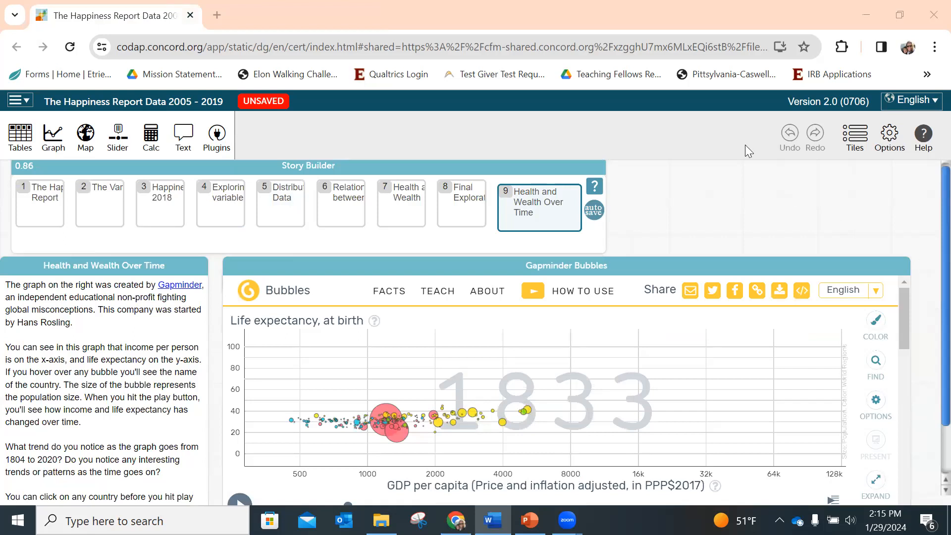
click(219, 18)
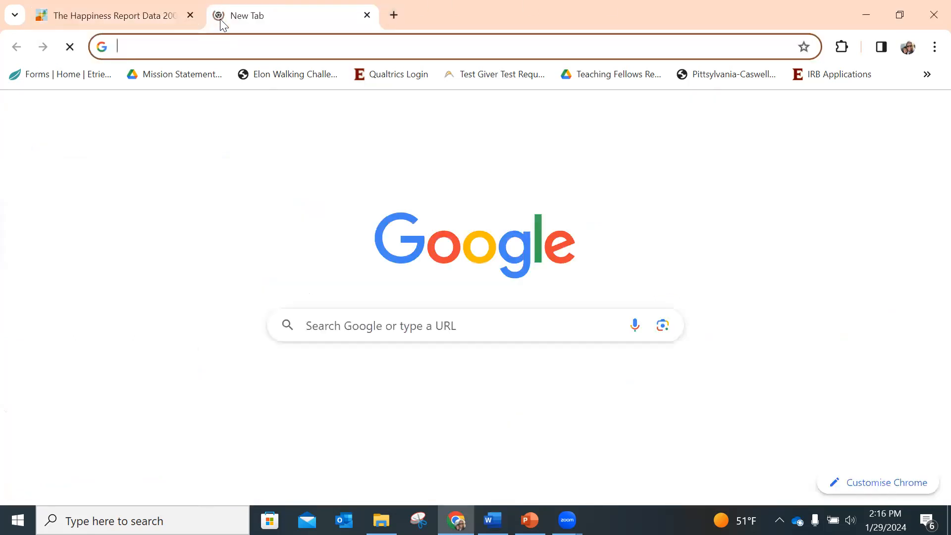
text(https://tinyurl.com/artistsdata)
key(Return)
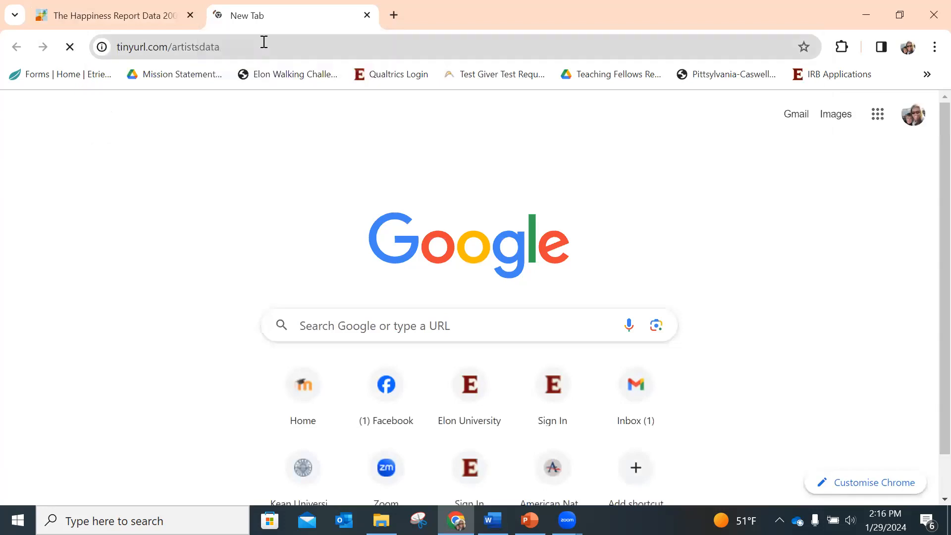
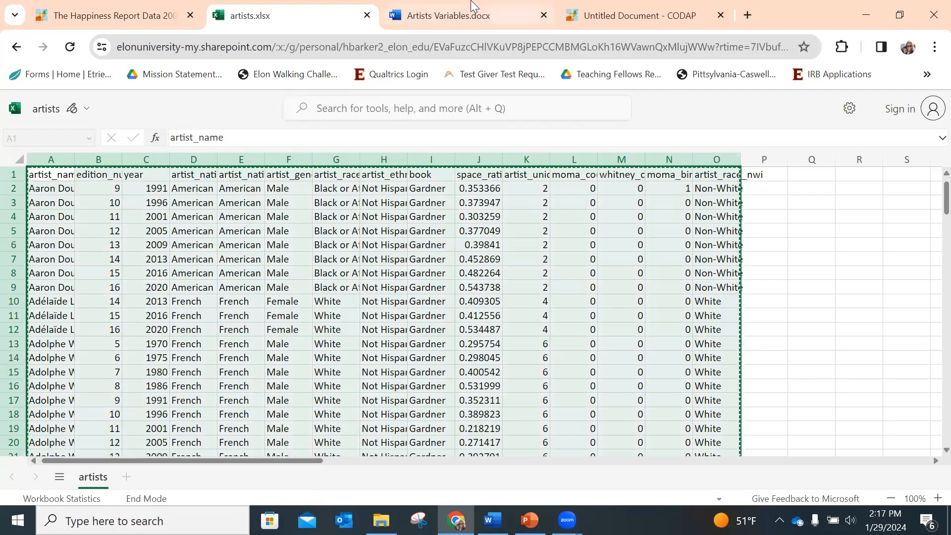
In the untitled CODAP document, create a table from the copied artists data and enlarge it to show more rows.
click(637, 20)
click(23, 143)
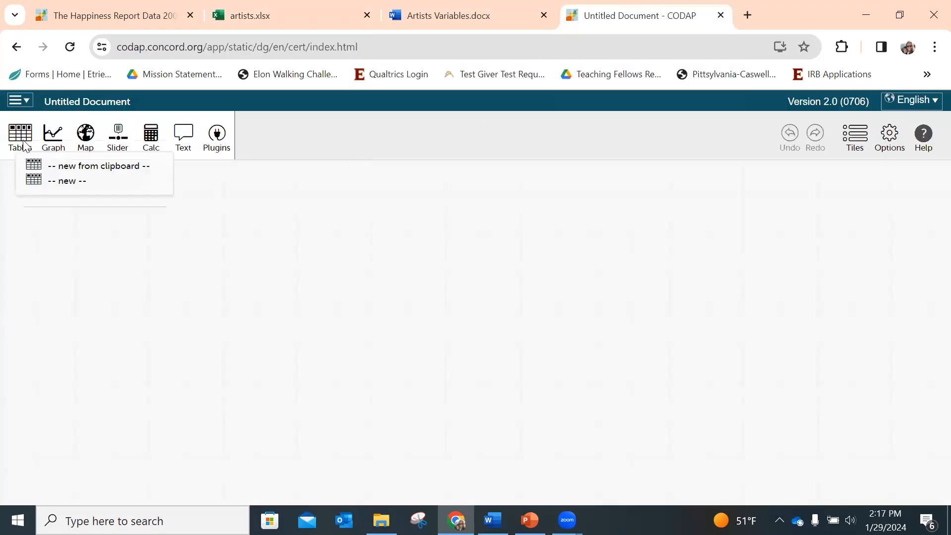
click(87, 167)
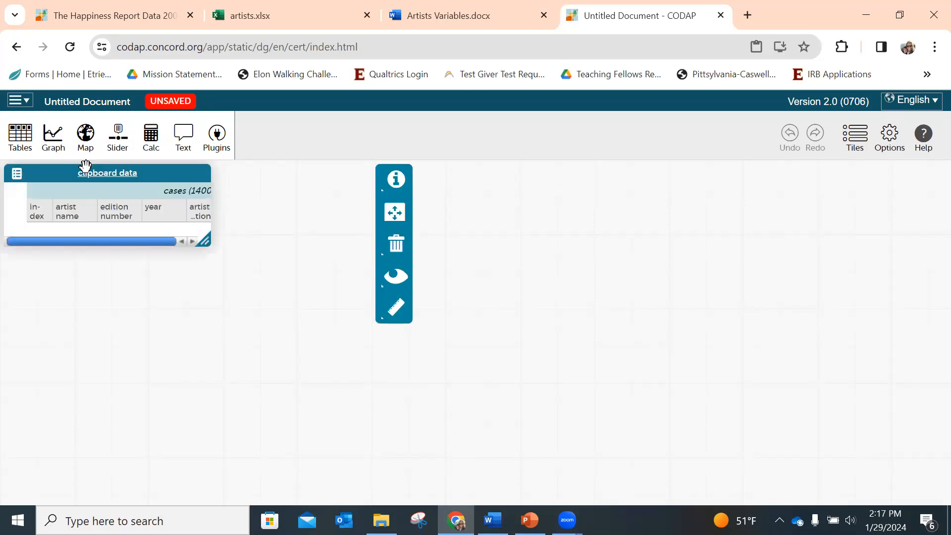
click(378, 327)
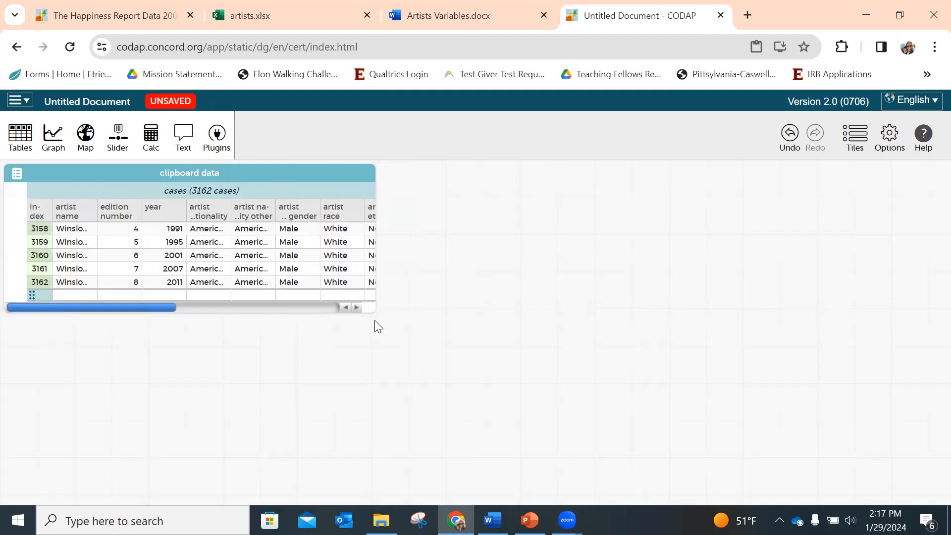
drag(371, 312, 407, 390)
Add the Story Builder plugin and arrange it above the clipboard data table, with the start text box beside it.
click(216, 133)
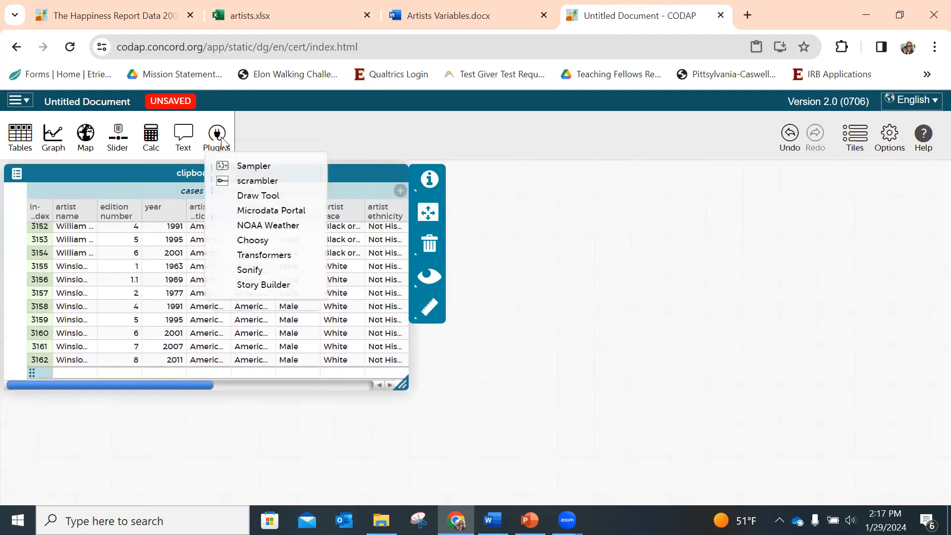
click(265, 285)
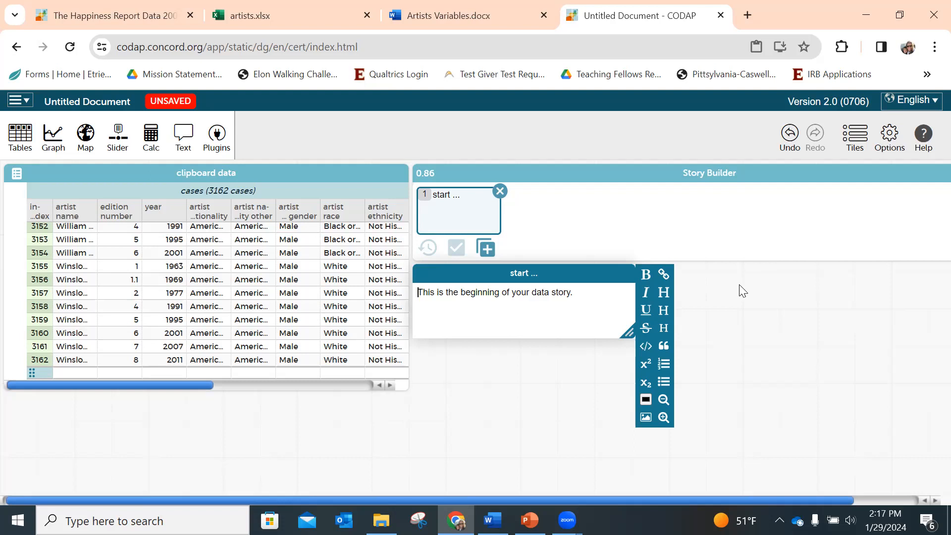
drag(318, 171, 311, 263)
drag(552, 174, 144, 165)
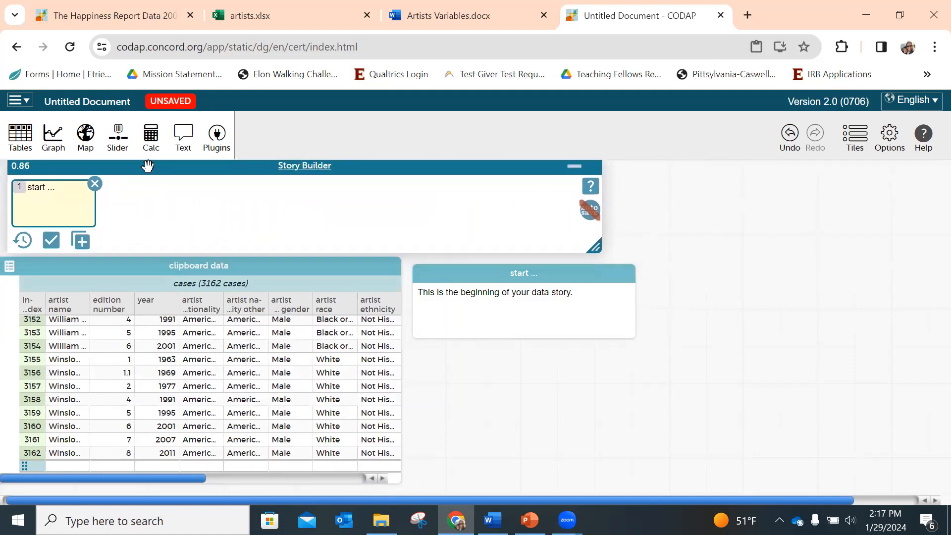
drag(268, 268, 279, 266)
drag(573, 273, 762, 170)
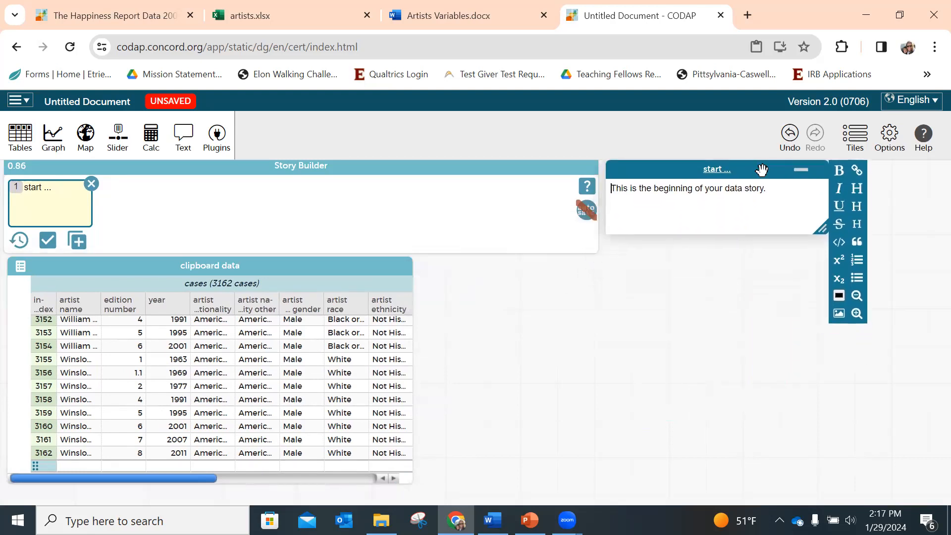
drag(509, 168, 512, 170)
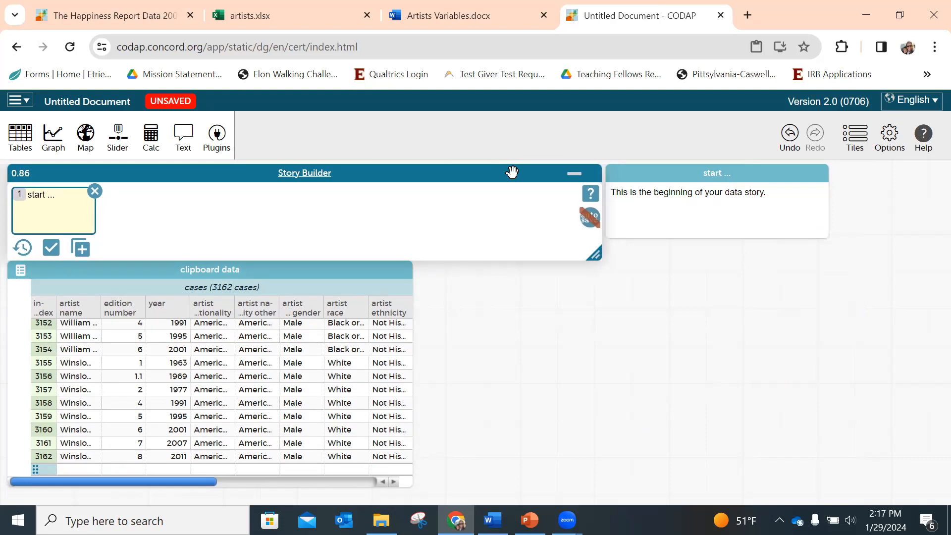
click(576, 288)
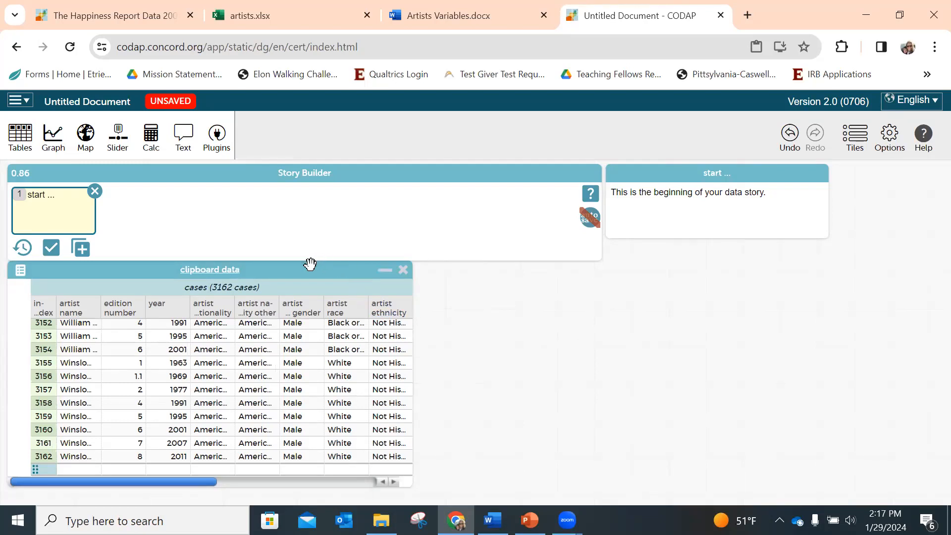
drag(310, 263, 307, 268)
Retitle the first story page's text box as Artists Data.
scroll(307, 268, down, 1)
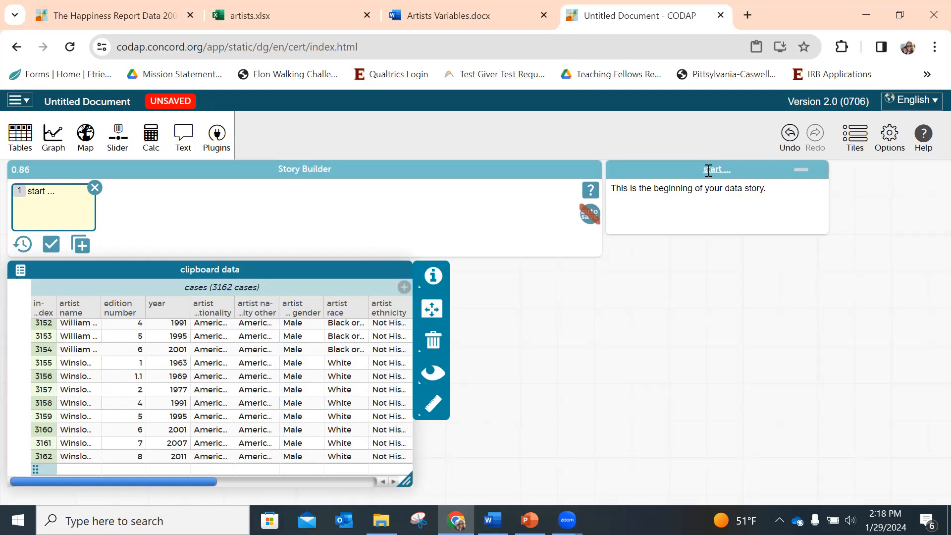
click(730, 171)
text(A)
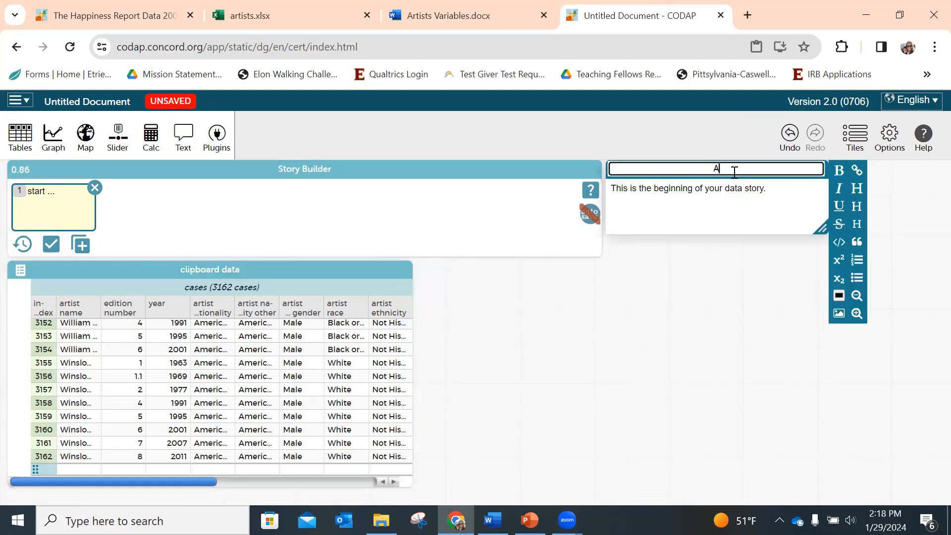
text(rtists Data)
key(Return)
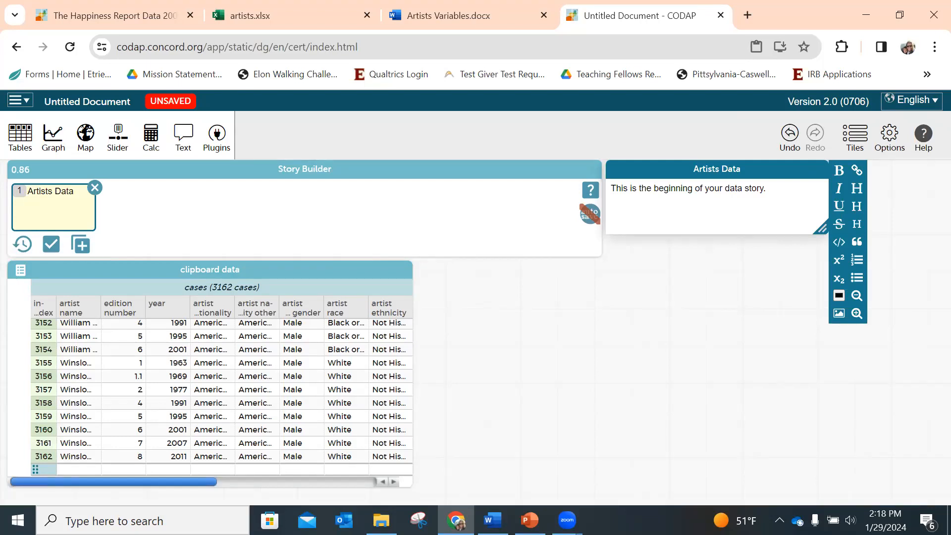
Replace the placeholder text on the Artists Data page with the dataset description copied from Word and make the text box taller.
key(alt+Tab)
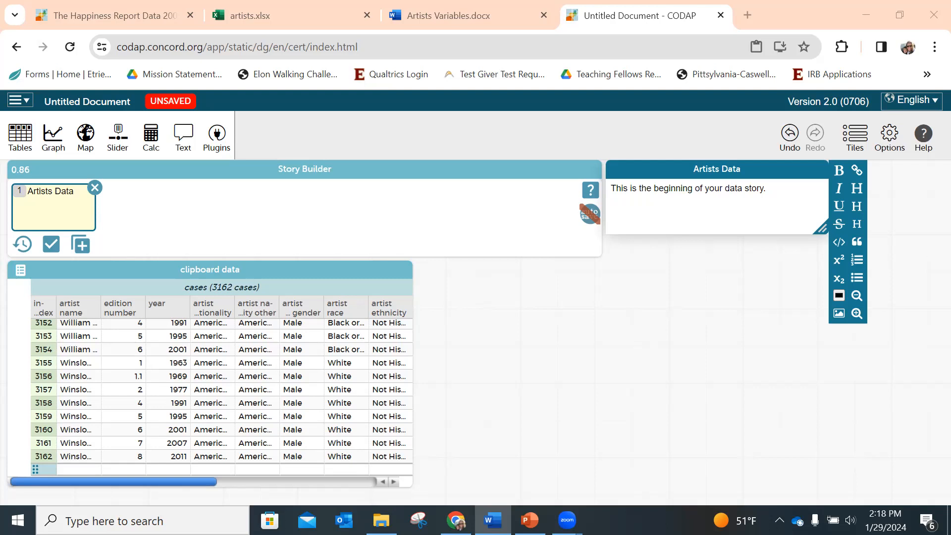
drag(767, 189, 654, 194)
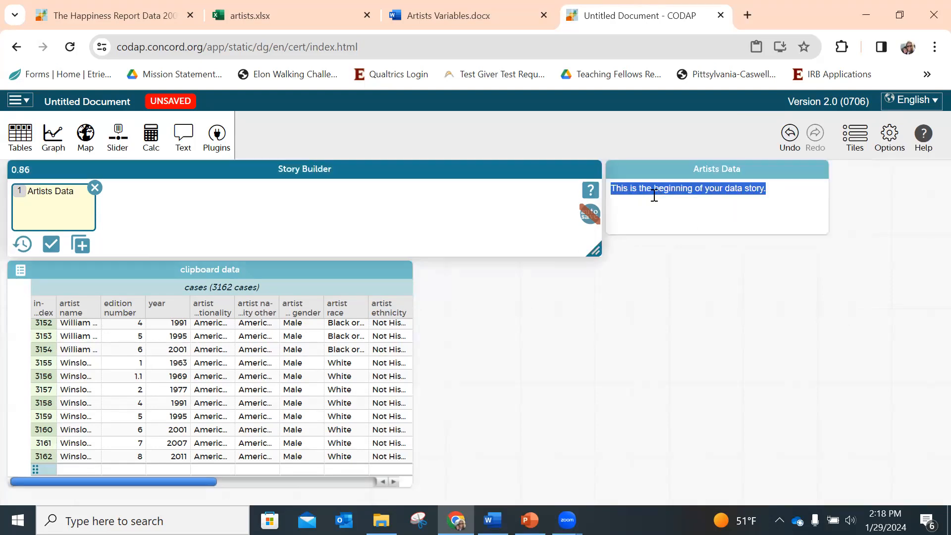
key(ctrl+v)
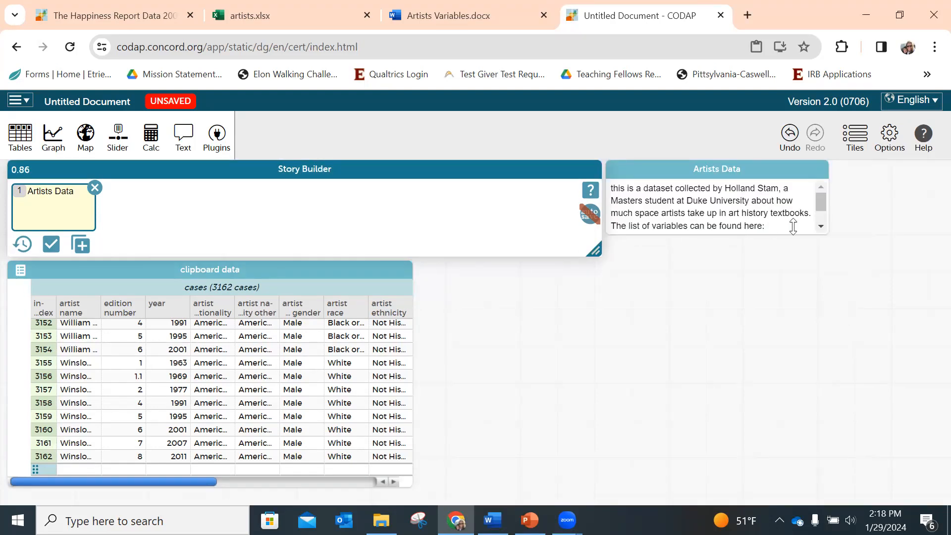
drag(822, 231, 823, 256)
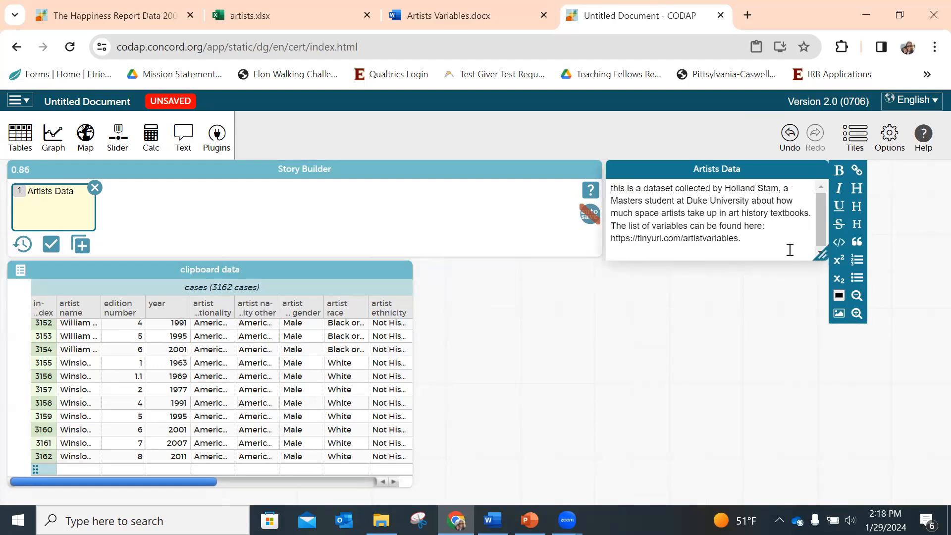
drag(758, 240, 612, 239)
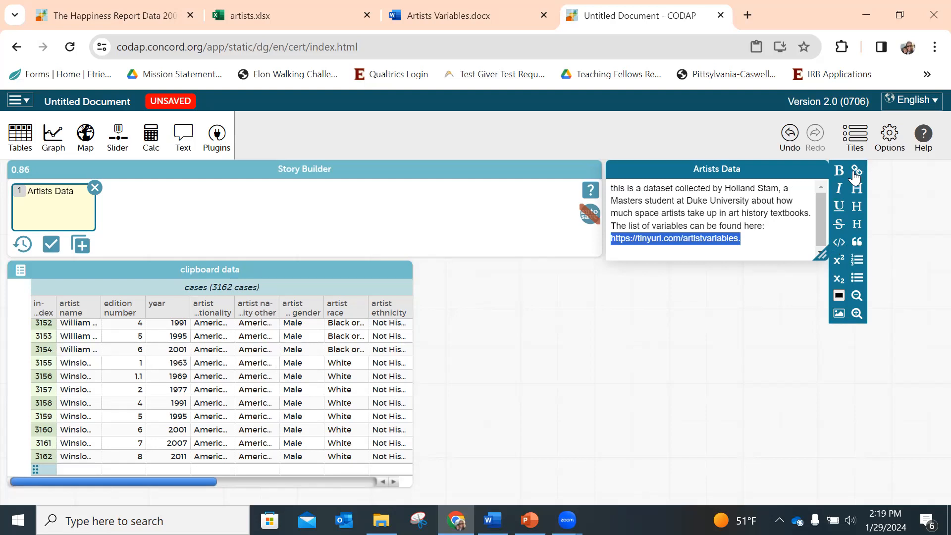
click(861, 172)
key(ctrl+v)
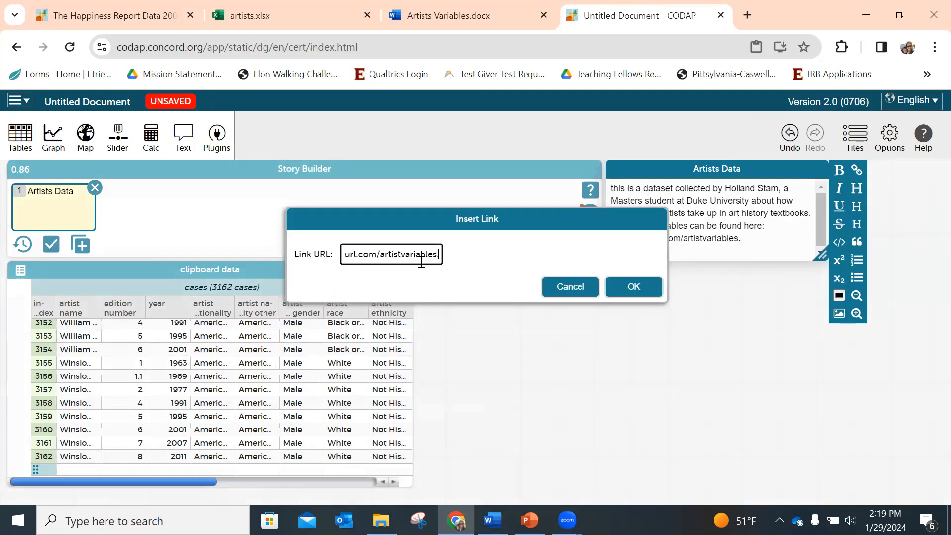
click(623, 292)
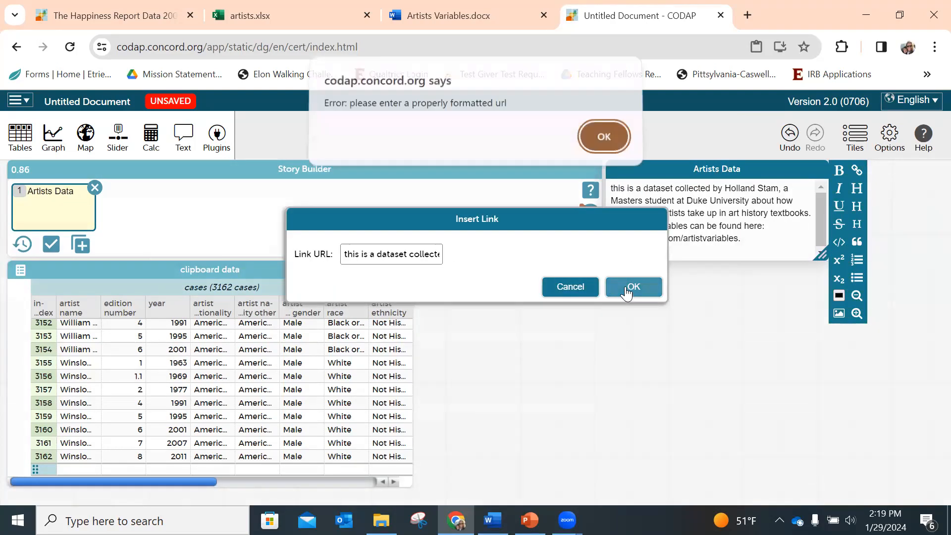
click(599, 127)
drag(352, 255, 515, 270)
text(t)
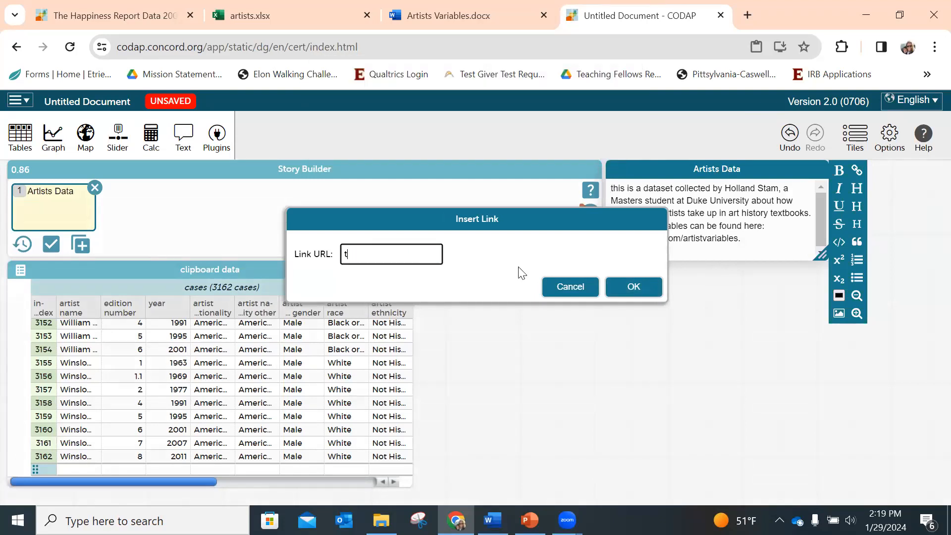
click(568, 288)
drag(742, 240, 611, 239)
key(ctrl+c)
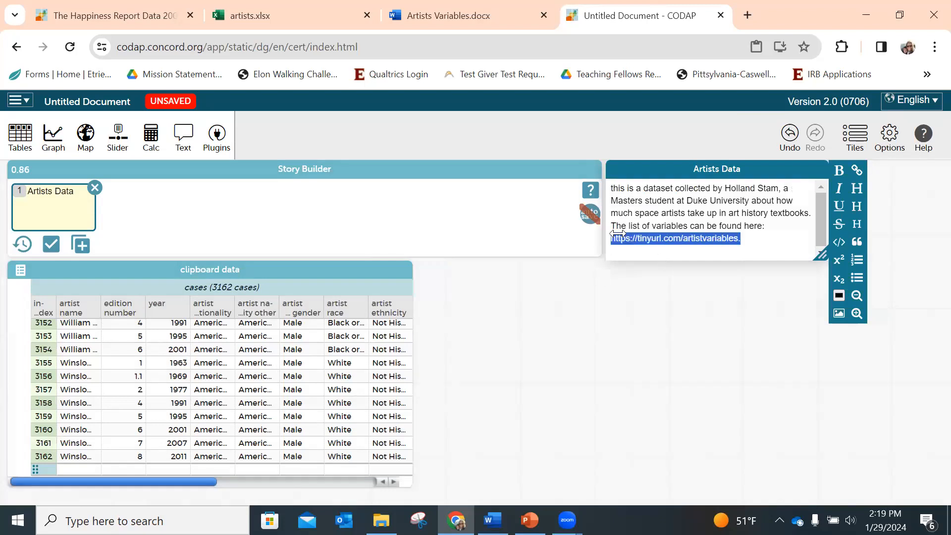
click(858, 170)
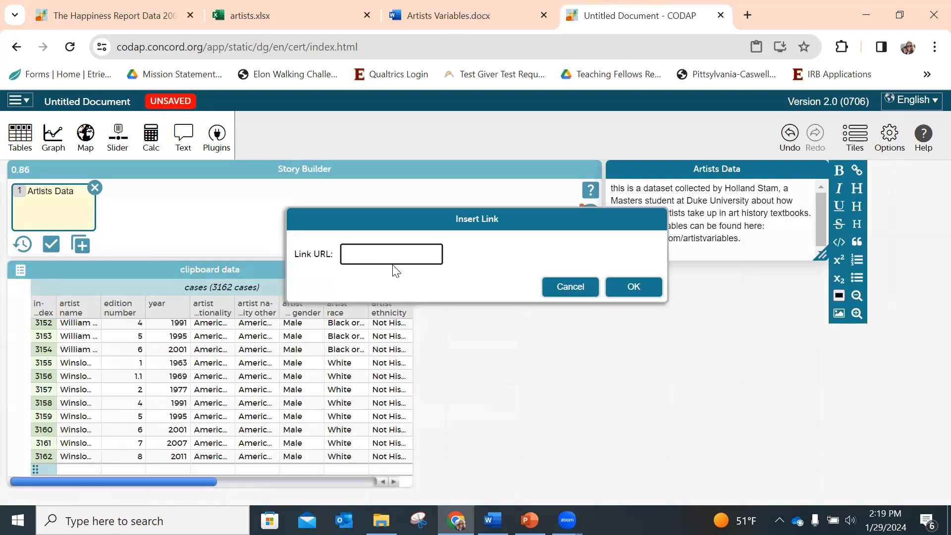
key(ctrl+v)
click(631, 287)
click(602, 142)
click(581, 287)
drag(741, 240, 610, 243)
key(ctrl+c)
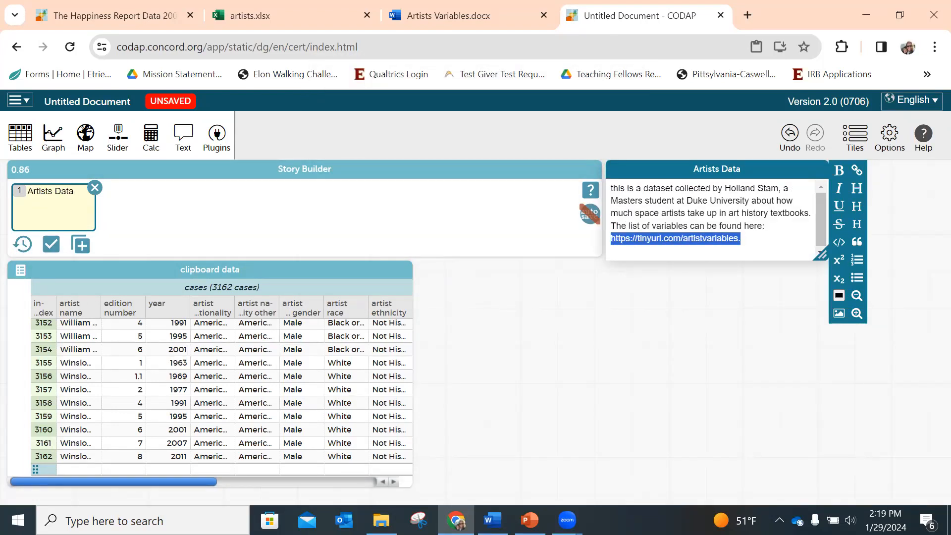
click(857, 170)
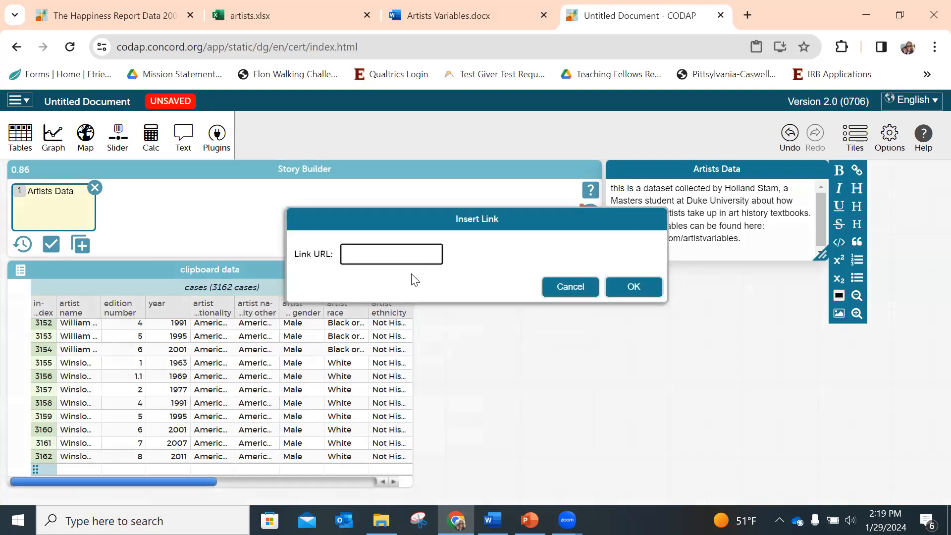
key(ctrl+v)
click(632, 287)
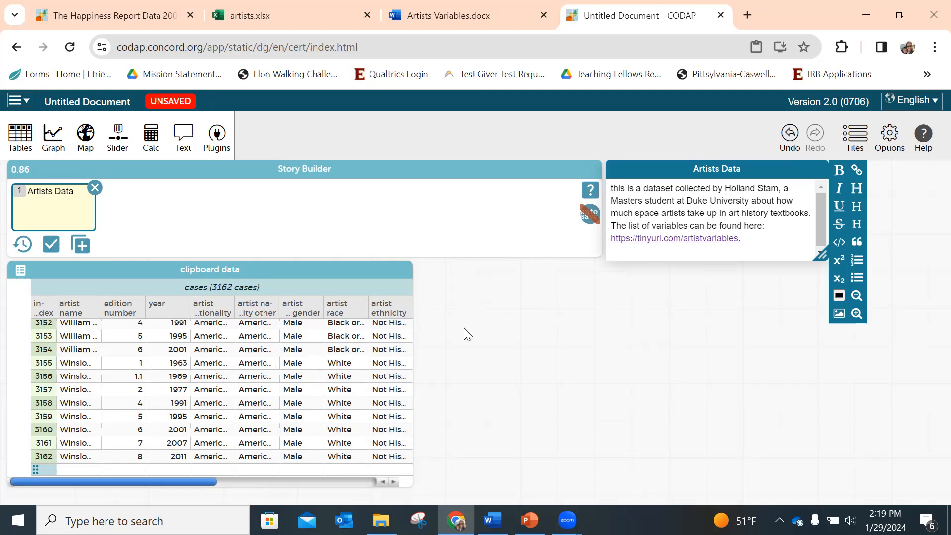
click(52, 244)
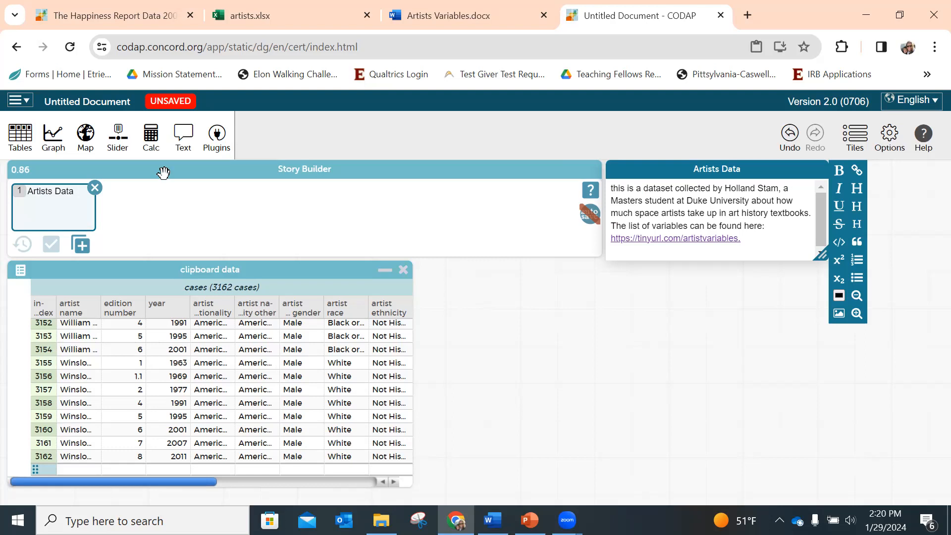
Add a second moment to the story and title it Artists Race and Gender.
click(80, 244)
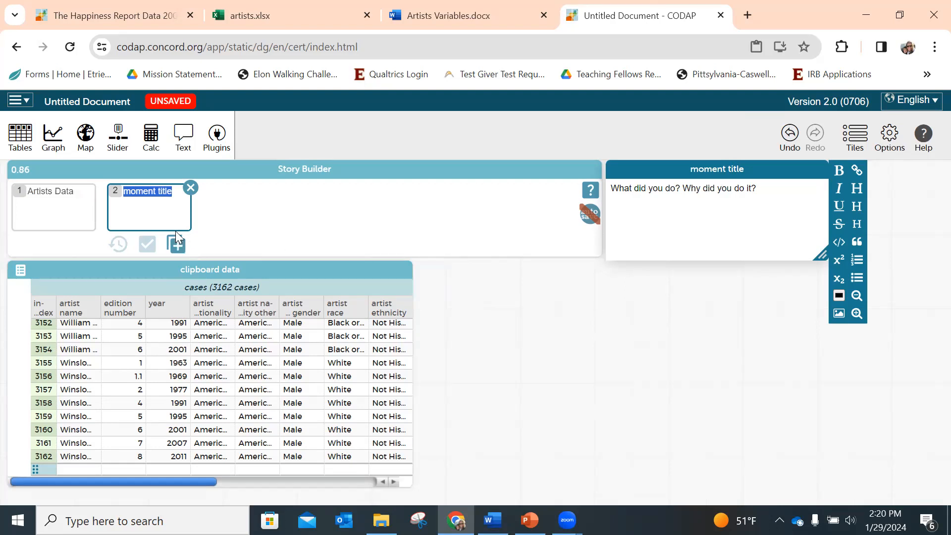
click(741, 172)
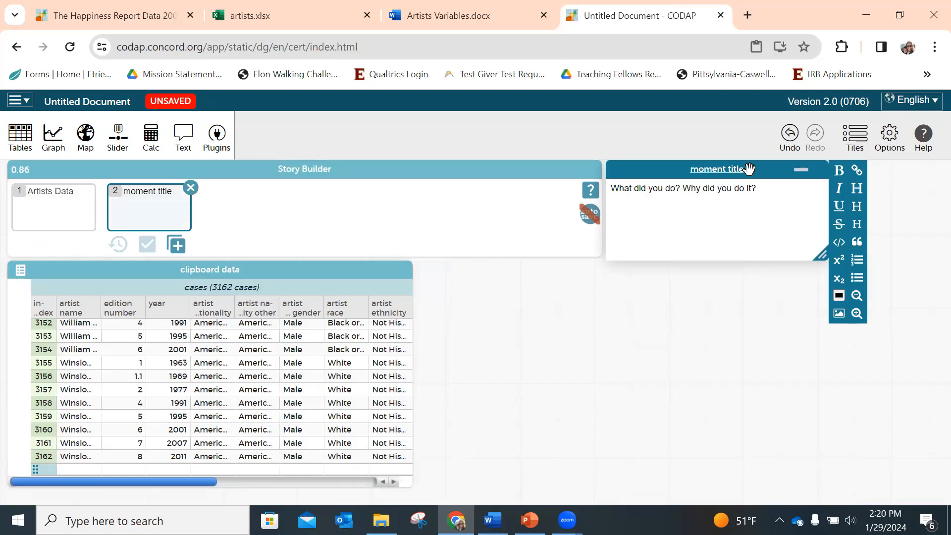
click(721, 171)
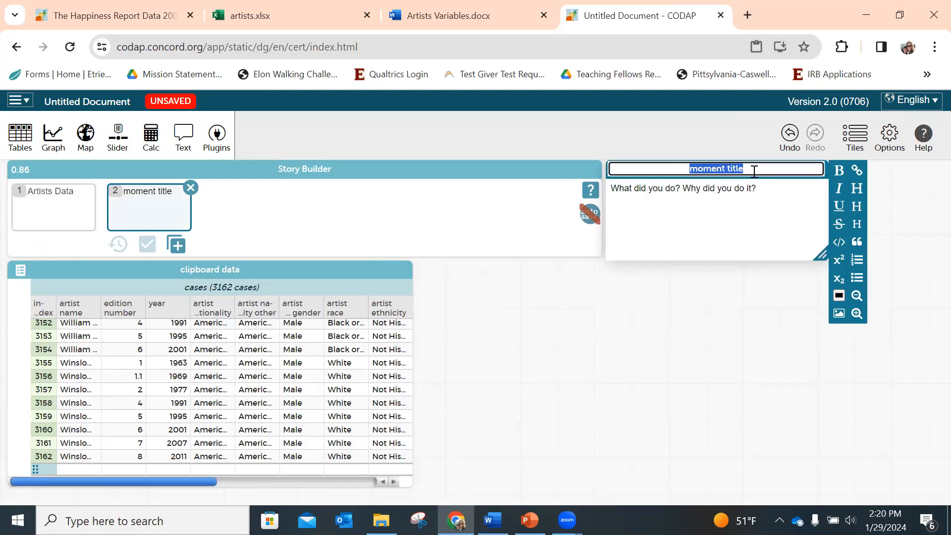
text(Artu)
key(BackSpace)
text(ists Race and Gender)
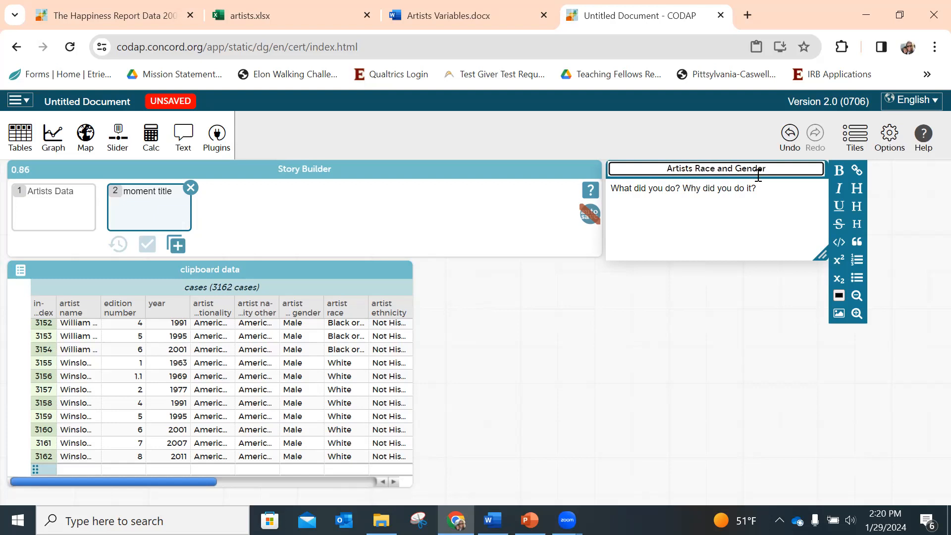
key(Return)
Replace the placeholder text with "Inspect the two graphs below: Do you notice any patterns about the representation of arts by their race and/or gender?".
drag(765, 189, 600, 186)
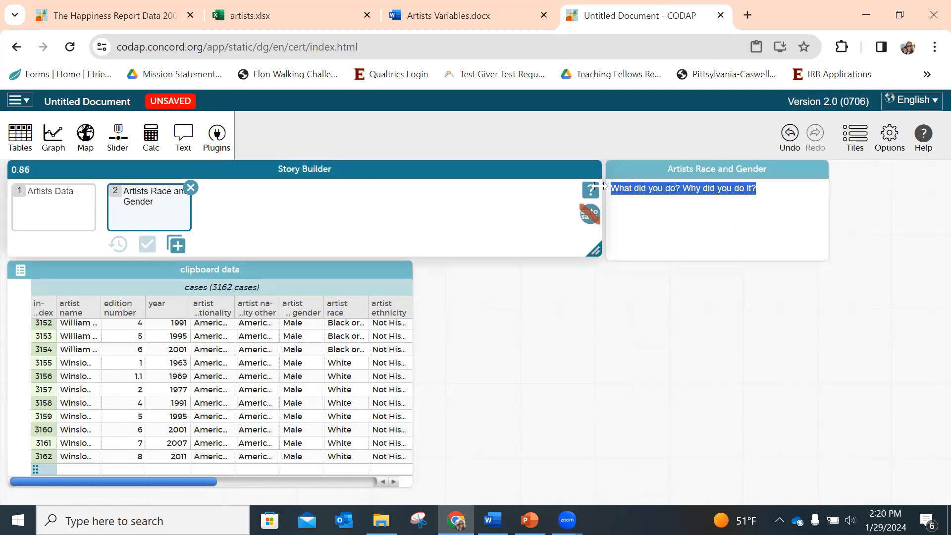
click(721, 189)
drag(756, 188, 607, 187)
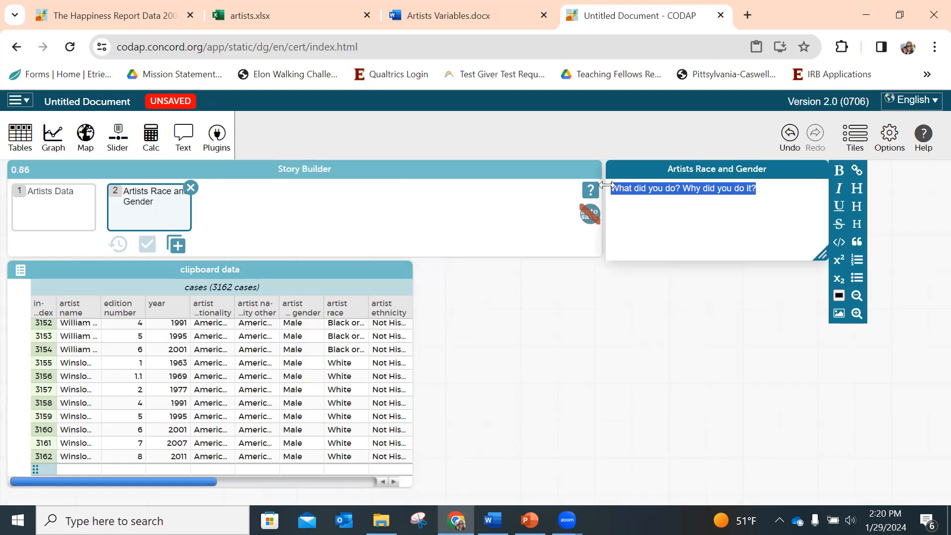
text(Inspect the two)
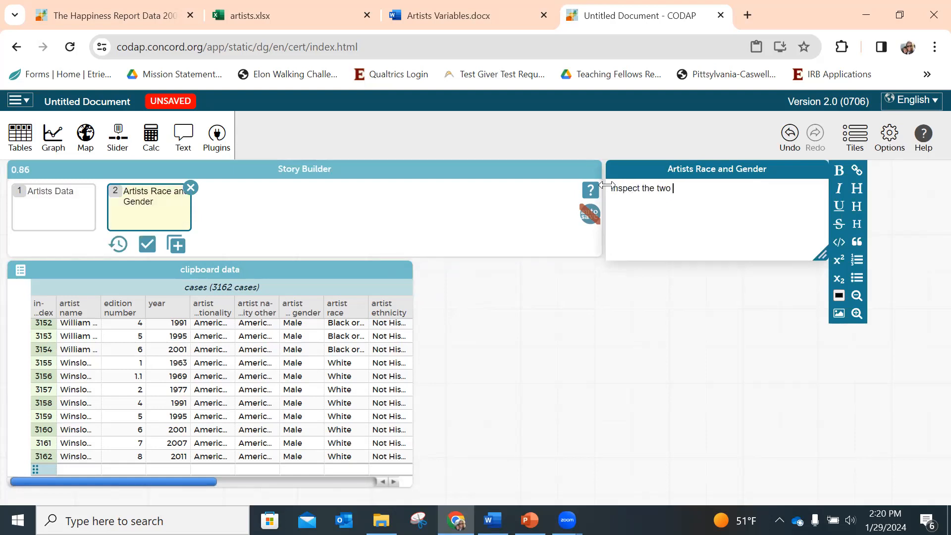
text( graphs below: Do you notice )
text(any patterns about the)
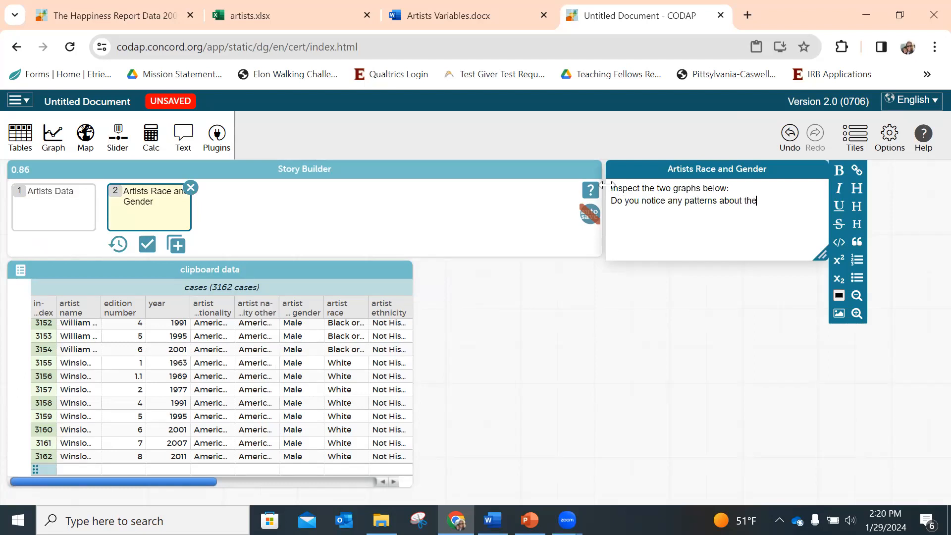
text( representation of arts by their race and/or gender?)
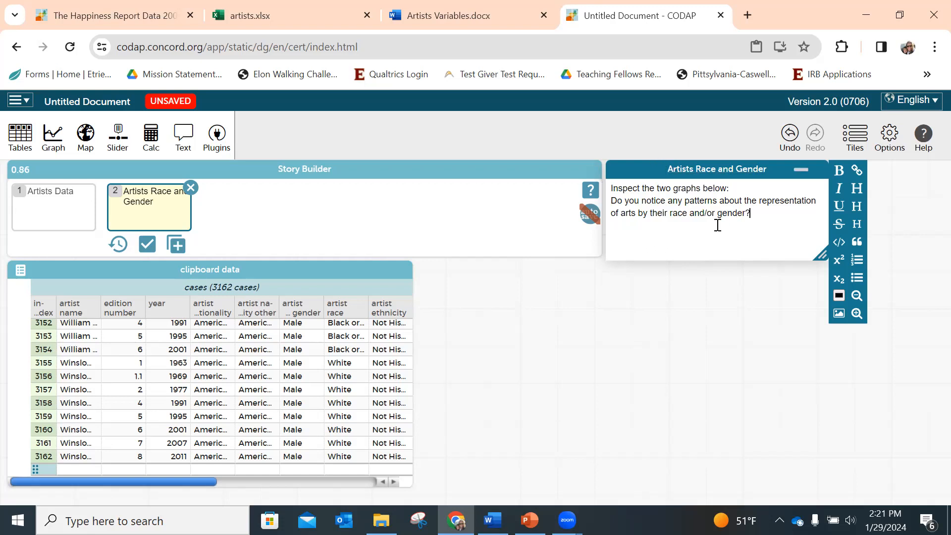
click(668, 283)
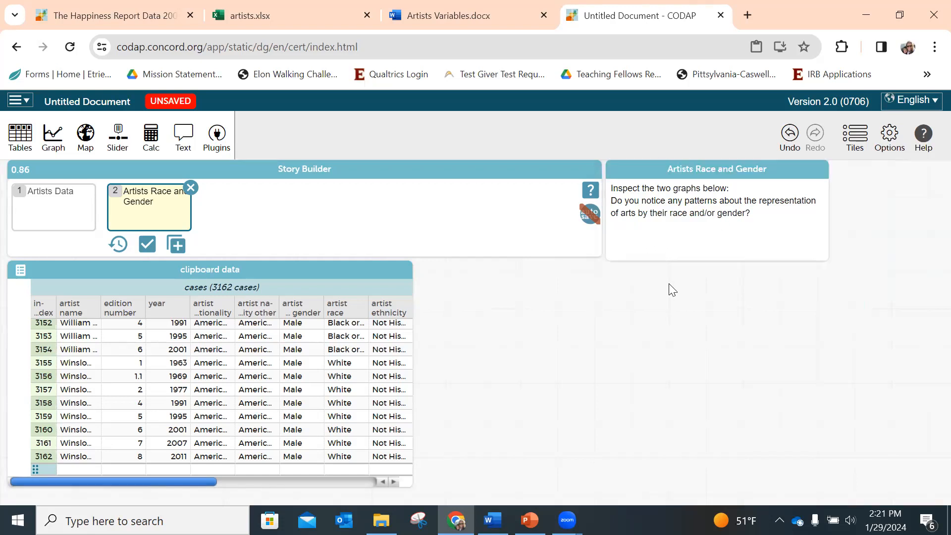
Add two side-by-side graphs beside the table, plotting artist_gender against year in one and artist_race against year in the other.
click(45, 143)
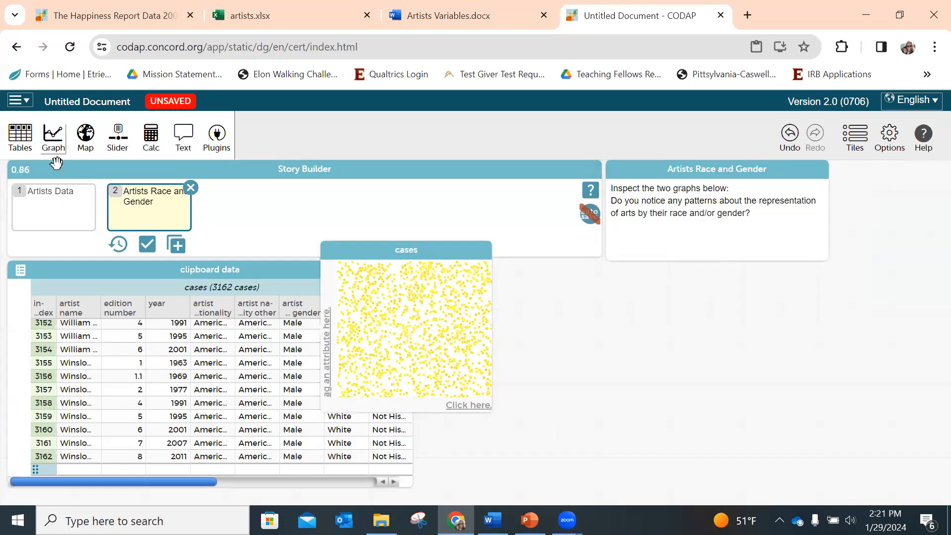
click(52, 142)
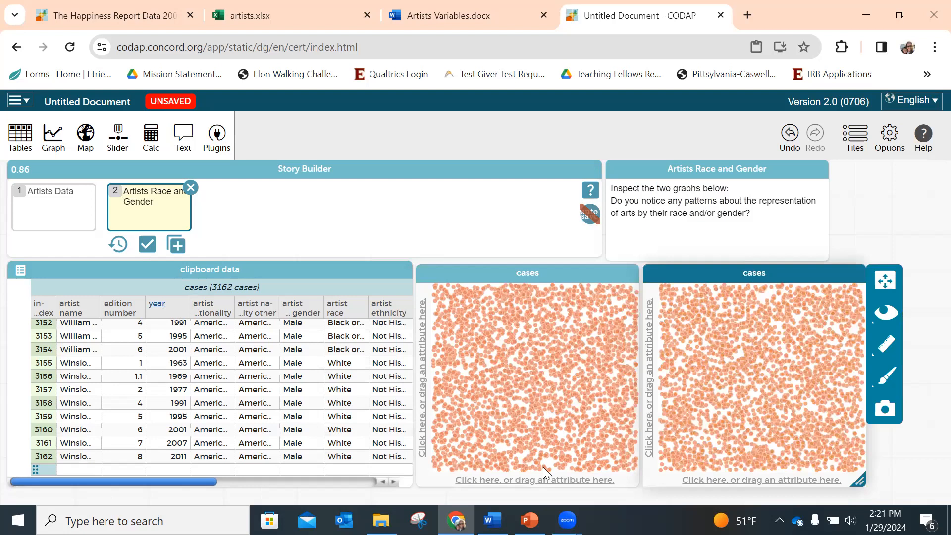
mouse_move(543, 466)
mouse_down()
mouse_move(531, 478)
mouse_move(545, 479)
mouse_up()
drag(725, 486, 727, 484)
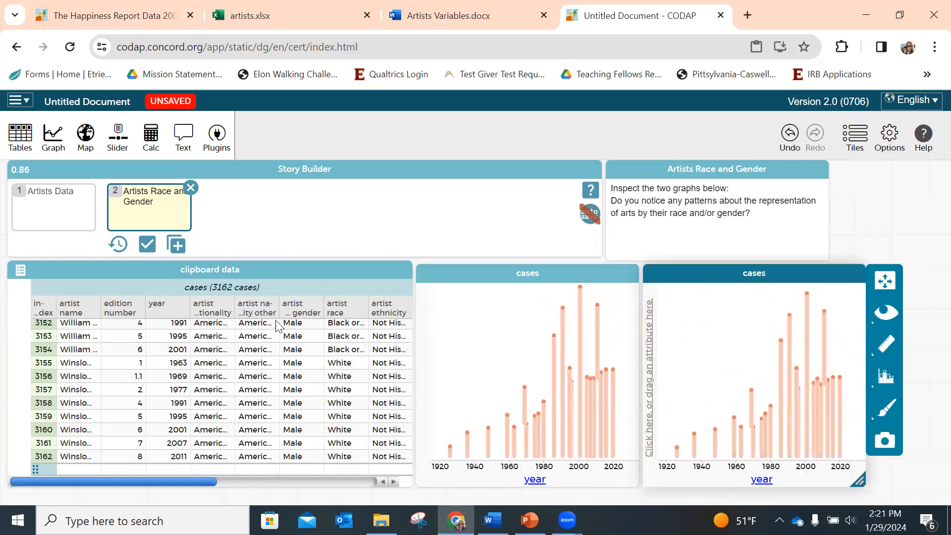
drag(295, 308, 419, 336)
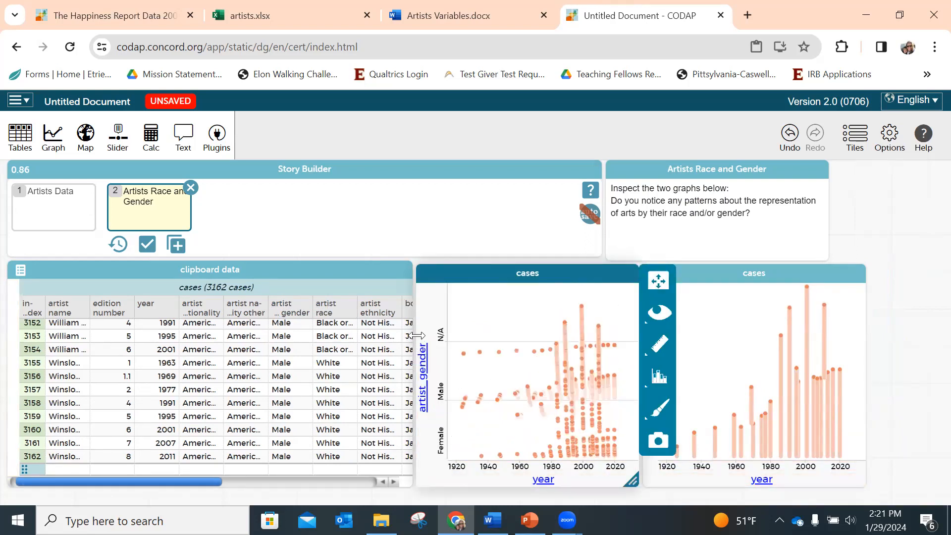
drag(326, 308, 648, 369)
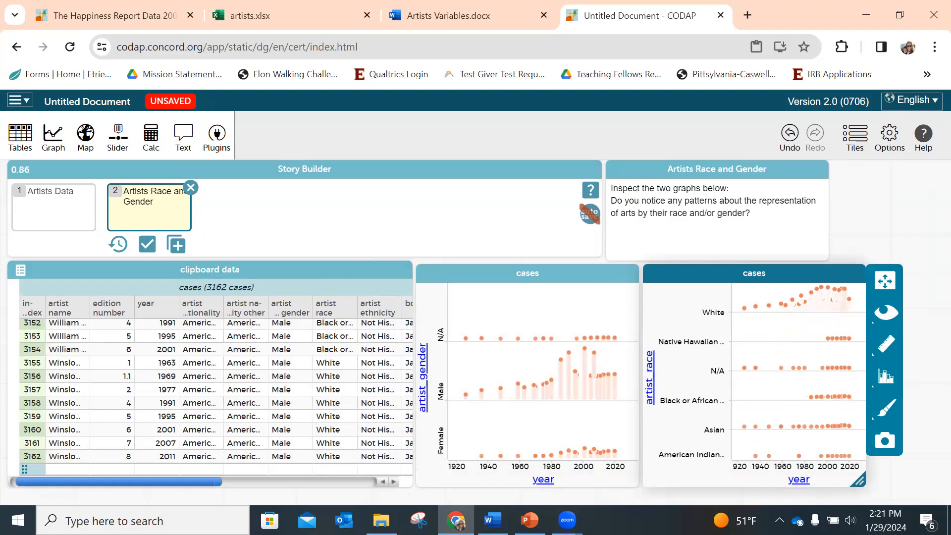
Append the question "Is there equal representation of genders and races?" to the Artists Race and Gender text.
click(782, 217)
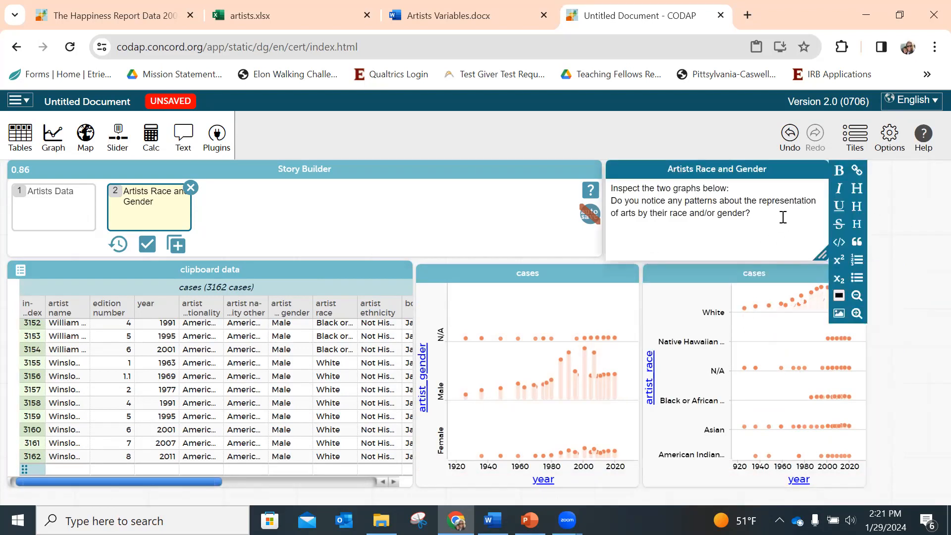
text(Is there equal representation )
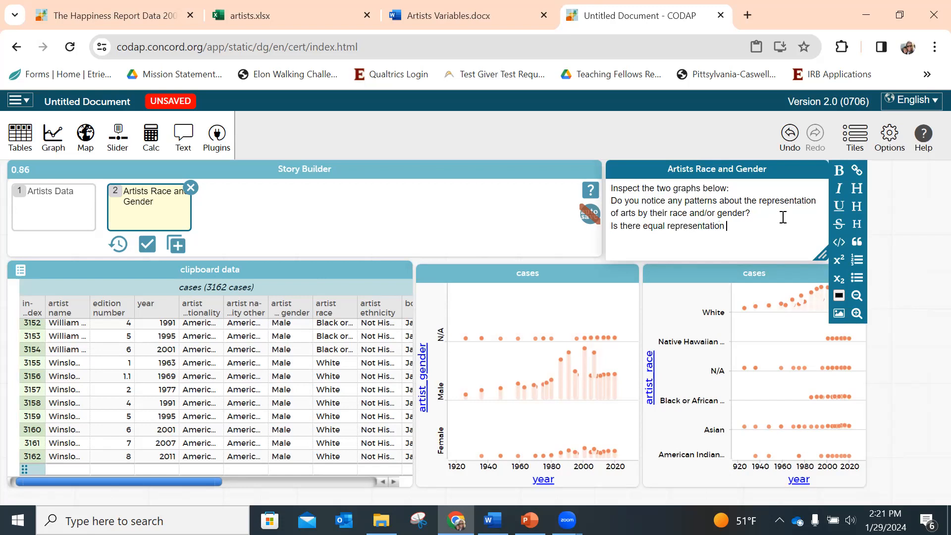
text(of genders and races?)
click(889, 293)
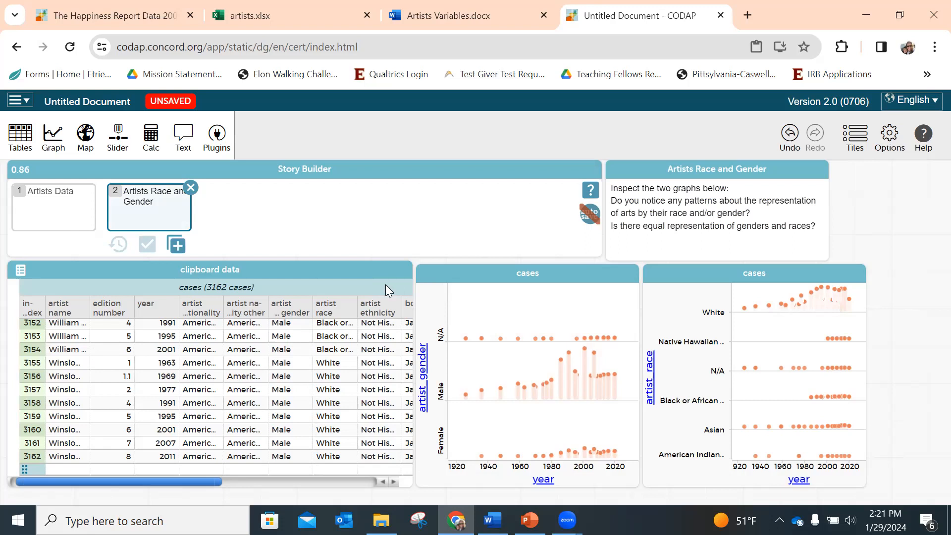
Look over the moments of the example Happiness Report story and return to the untitled artists document.
click(95, 16)
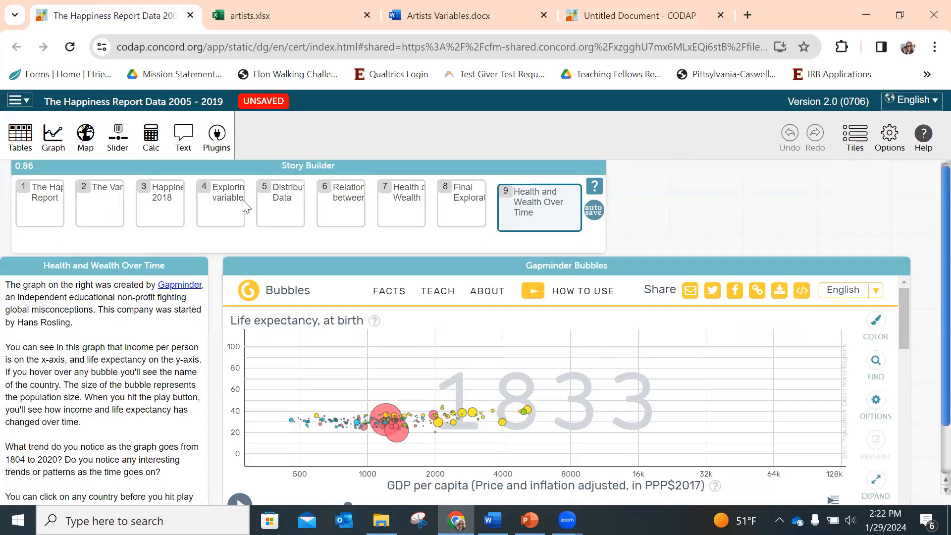
click(653, 6)
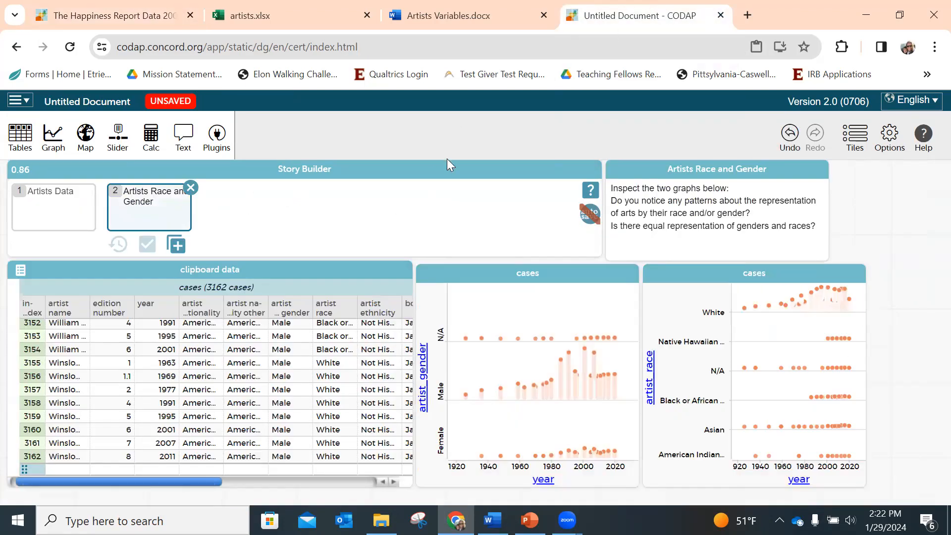
Try to add another moment after Artists Race and Gender.
click(174, 247)
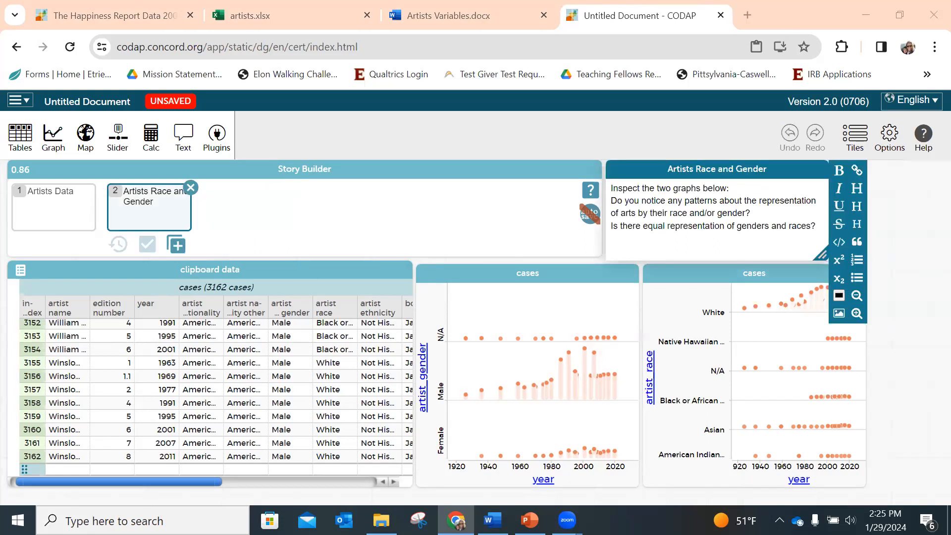
Add a third moment after Artists Race and Gender and remove both existing graphs from it.
mouse_move(816, 296)
click(177, 245)
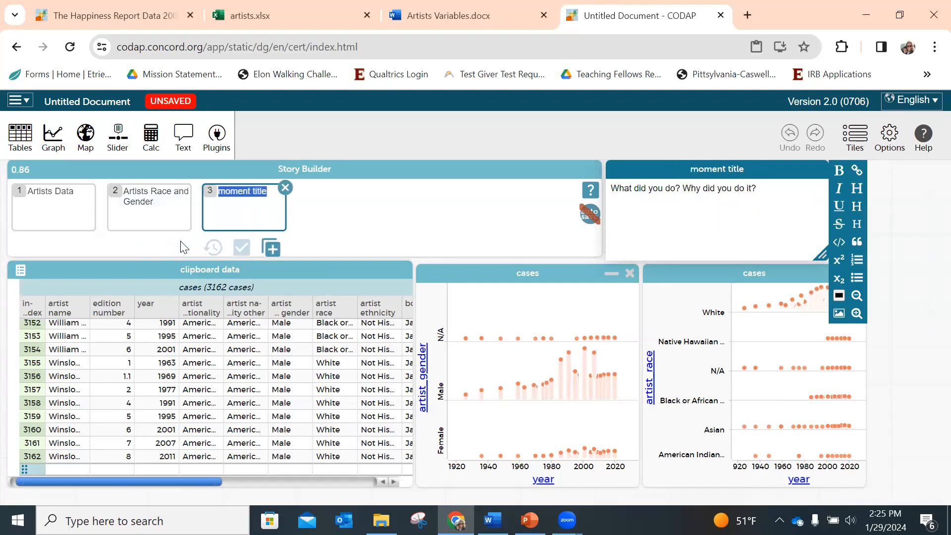
click(632, 272)
click(858, 273)
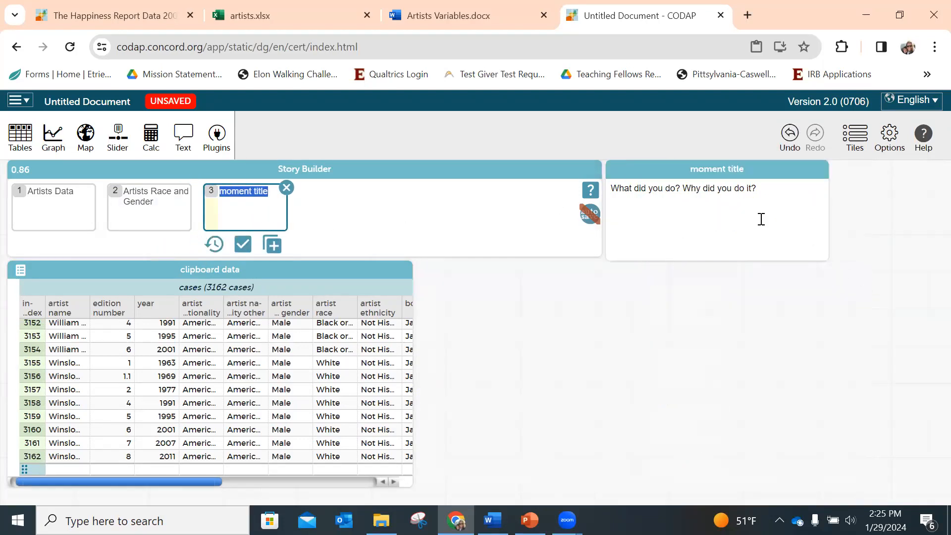
Title the new moment's text "Who takes up the most space?".
click(735, 170)
click(737, 172)
text(Wh)
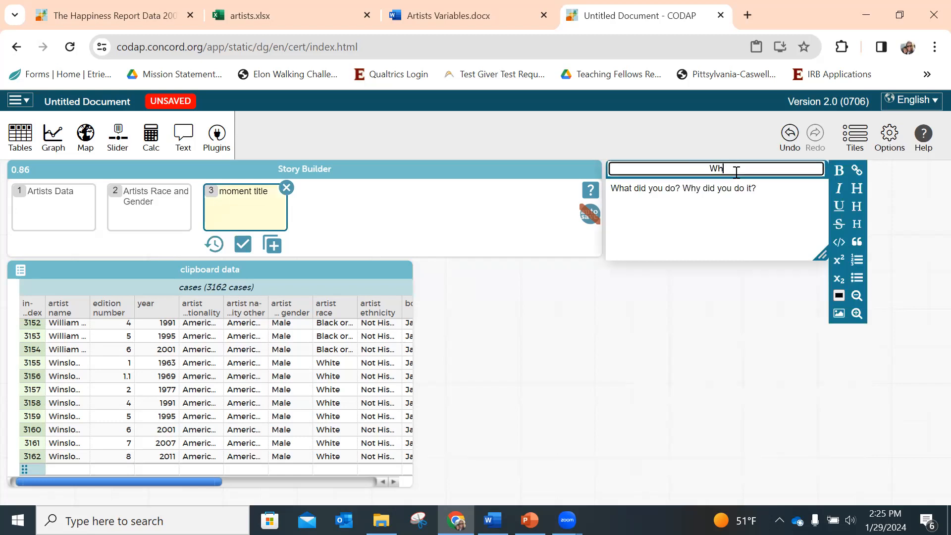
text(o takes up the most space?)
click(718, 192)
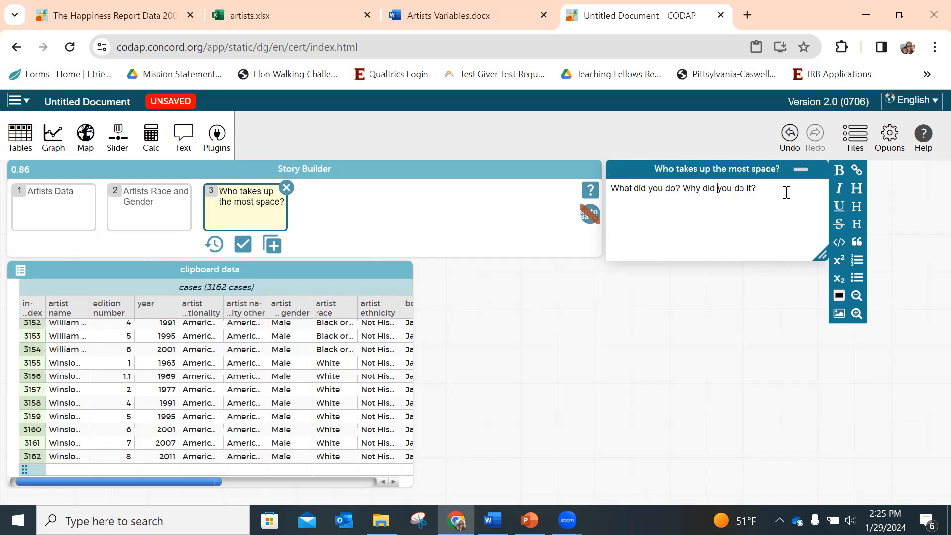
Add a graph beside the table and plot space_ratio_per_page_total along its horizontal axis.
click(53, 135)
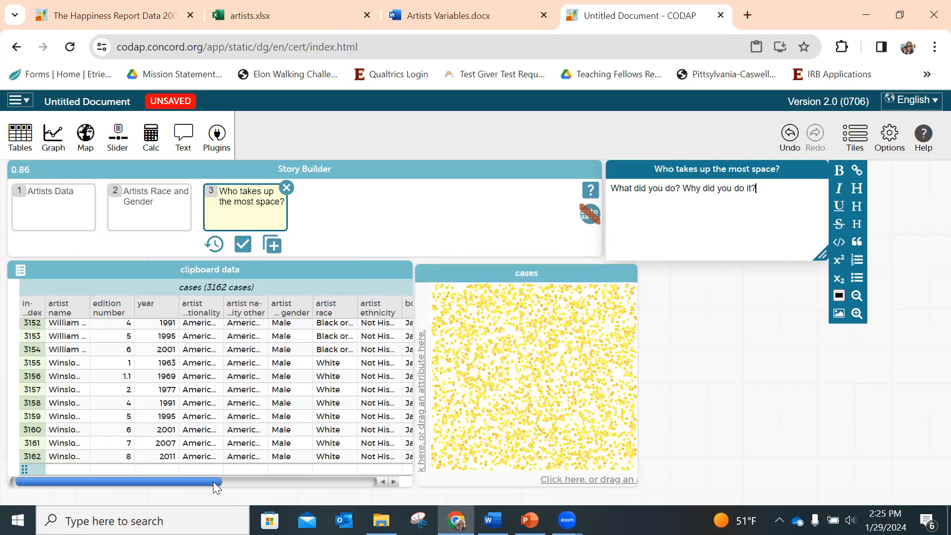
drag(315, 487, 365, 489)
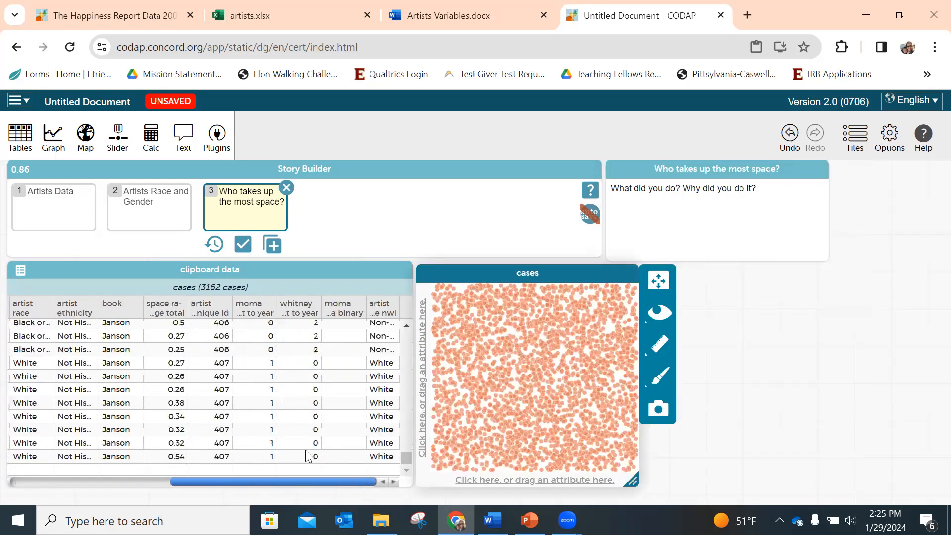
drag(172, 321, 493, 481)
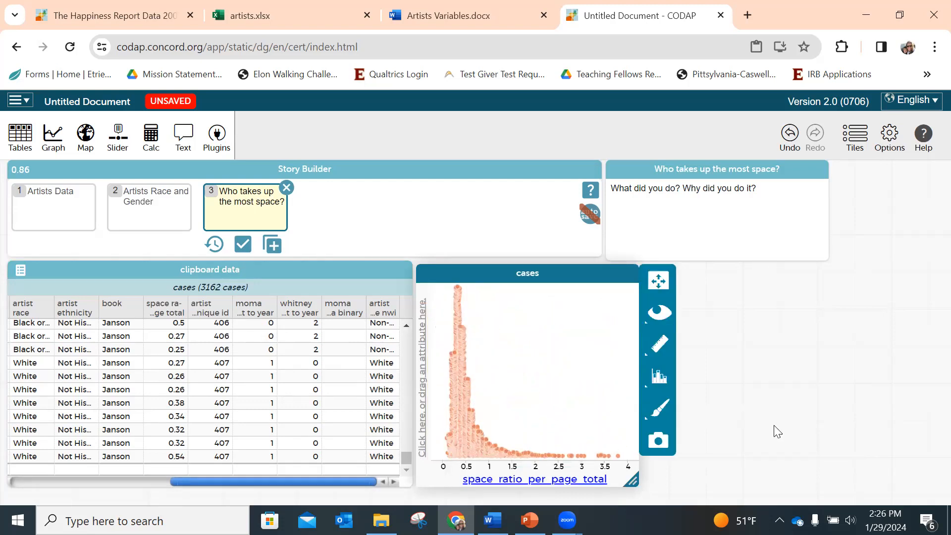
Show the mean and median with measure labels on the space ratio graph and place both labels beside their lines.
click(659, 344)
click(721, 323)
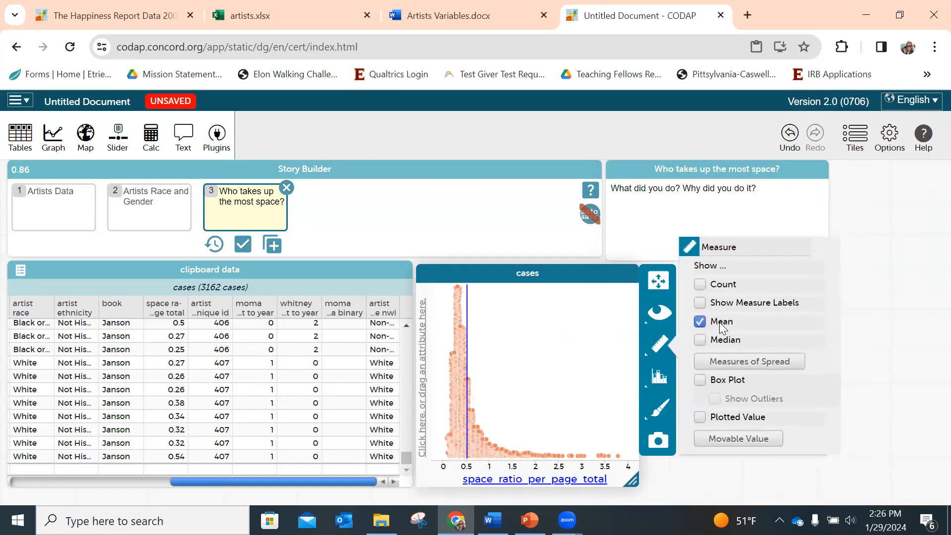
click(724, 303)
drag(505, 292, 511, 298)
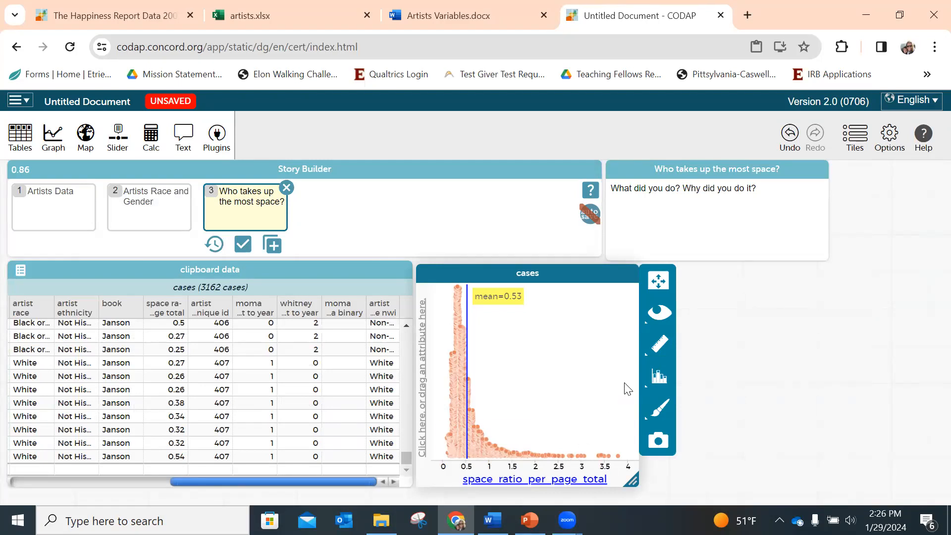
click(654, 356)
click(701, 342)
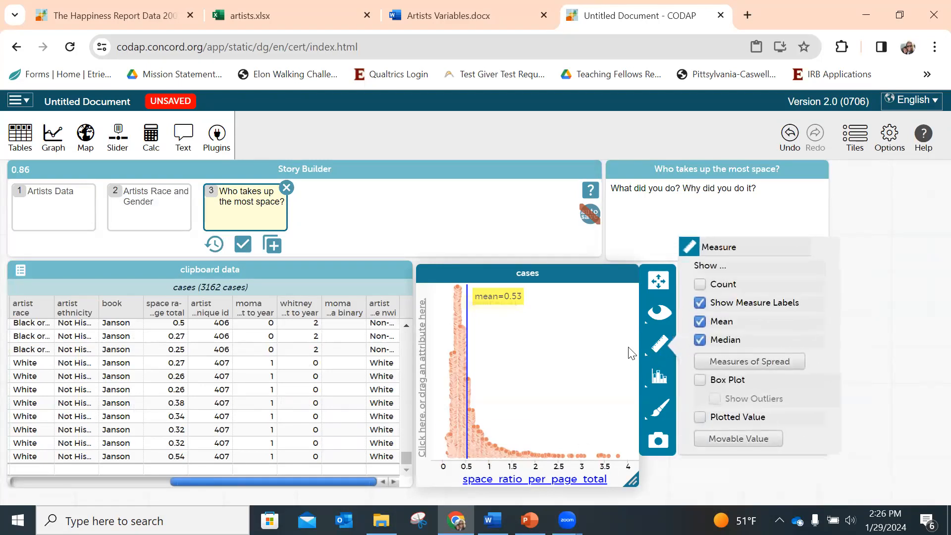
click(494, 314)
drag(494, 314, 497, 320)
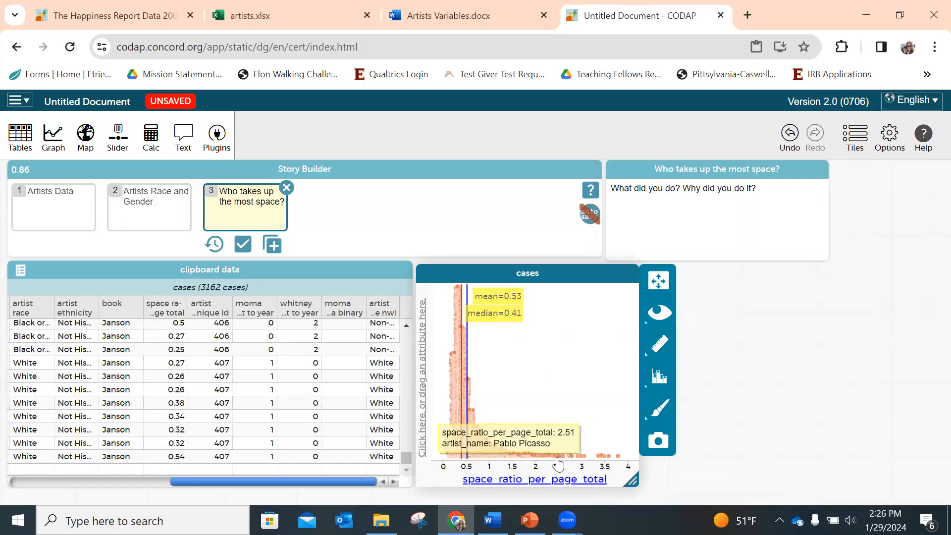
Replace the moment's placeholder text with "Which artist(s) occupy the most space? Click on the high outliers to find out?".
mouse_move(599, 463)
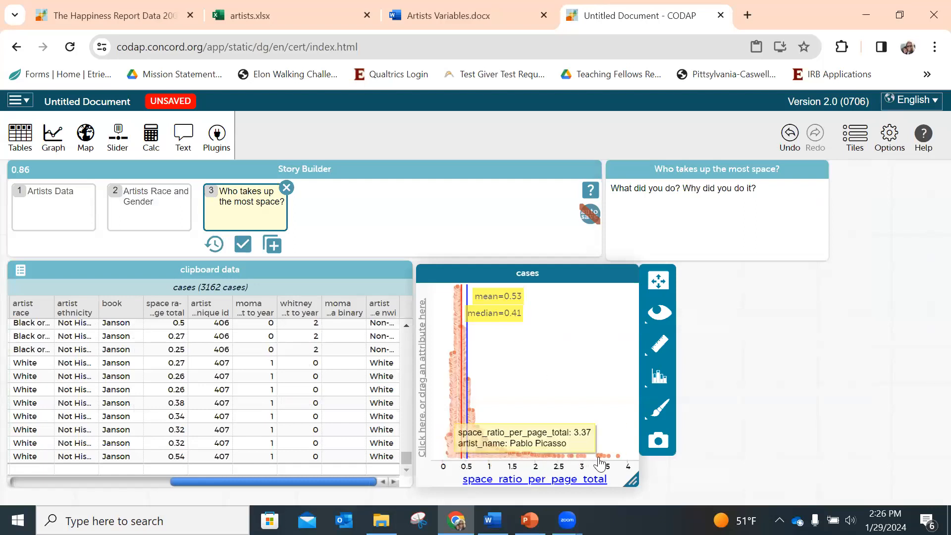
click(776, 188)
triple_click(732, 188)
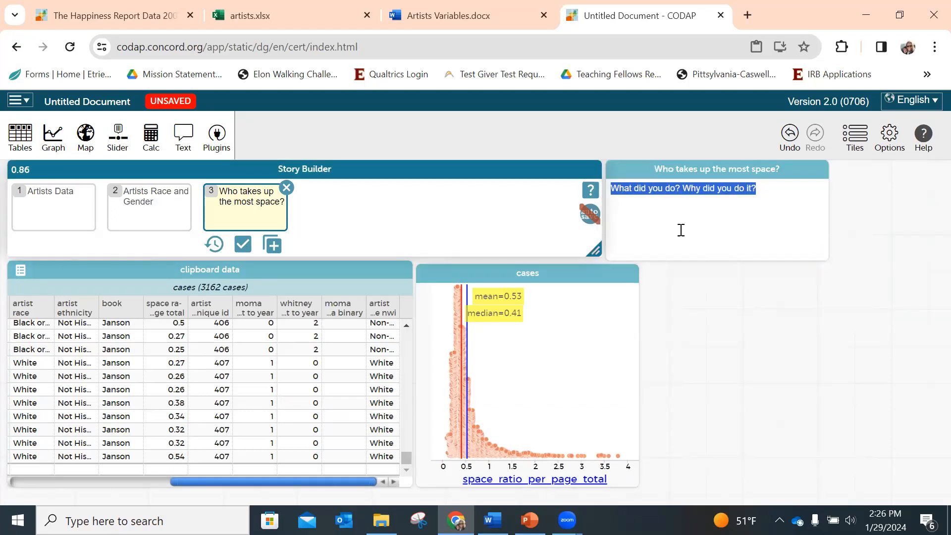
click(687, 225)
drag(772, 188, 617, 190)
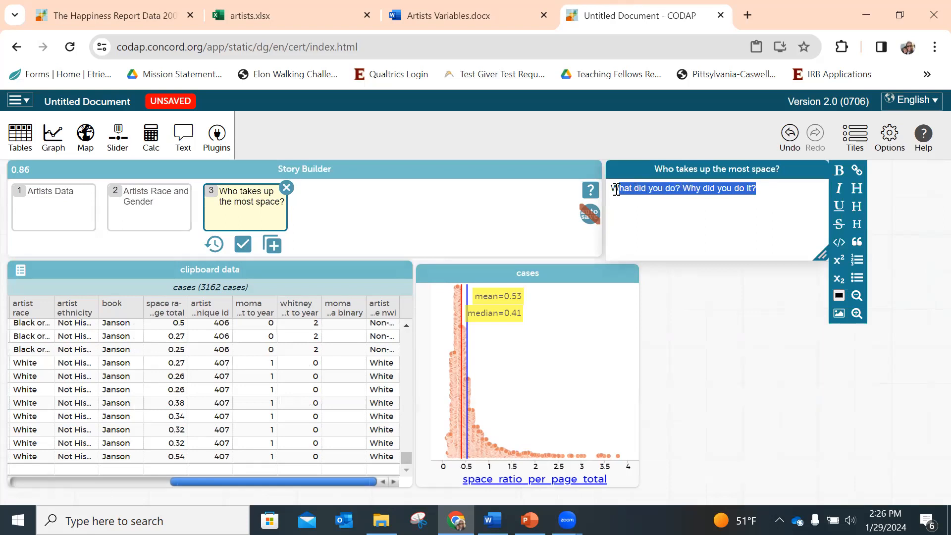
text(hic)
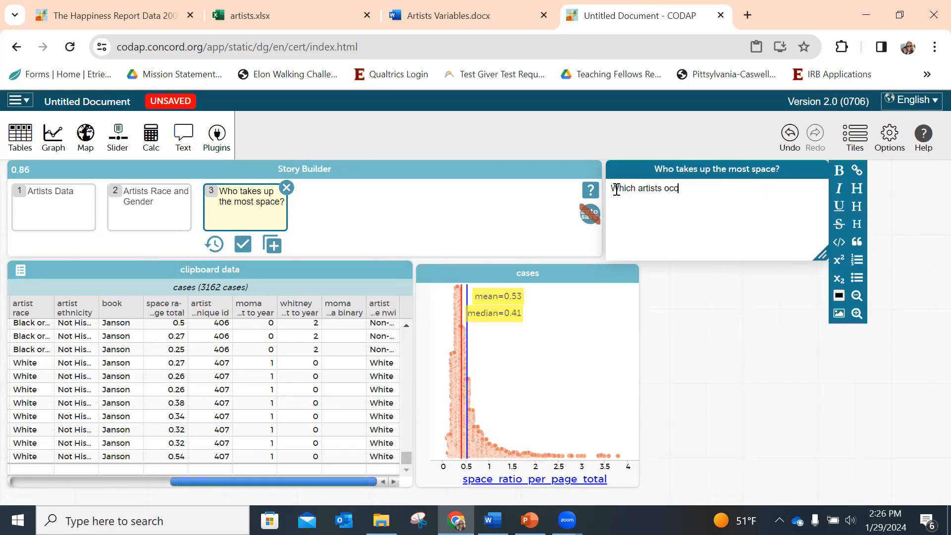
text(h artist(s) occupy the most space? Click on)
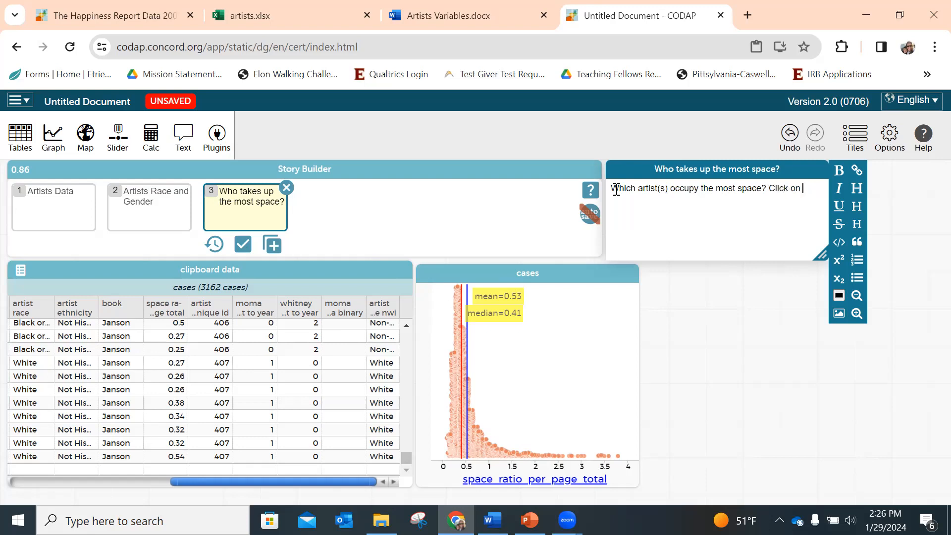
text( the high outliers to find out?)
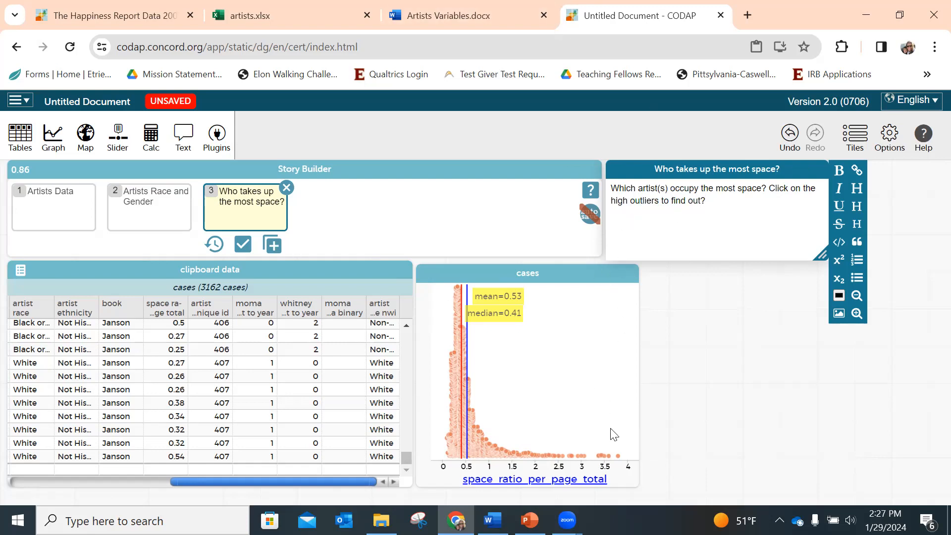
Search Google Images for Pablo Picasso in a new browser tab and open the colourful cubist face result from Amazon.com.
mouse_move(603, 461)
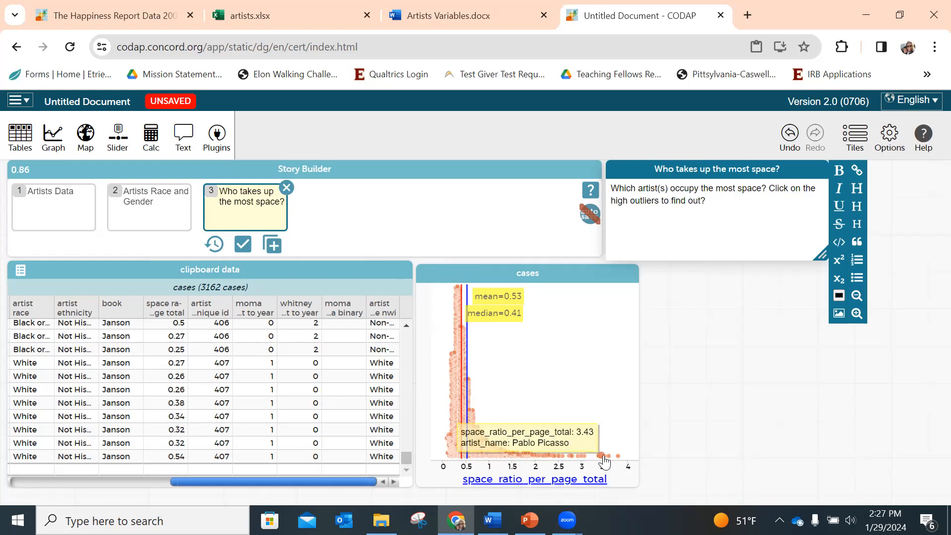
click(747, 16)
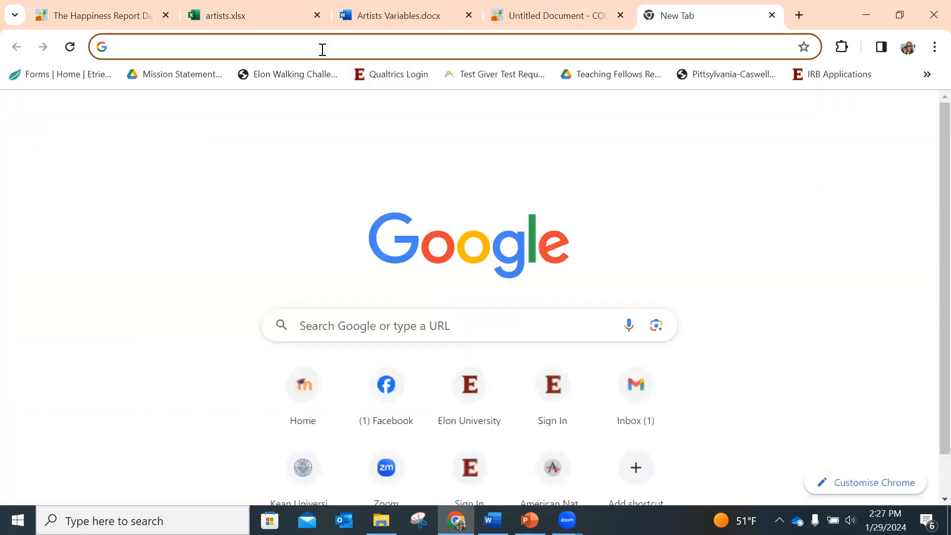
text(pabl)
key(Return)
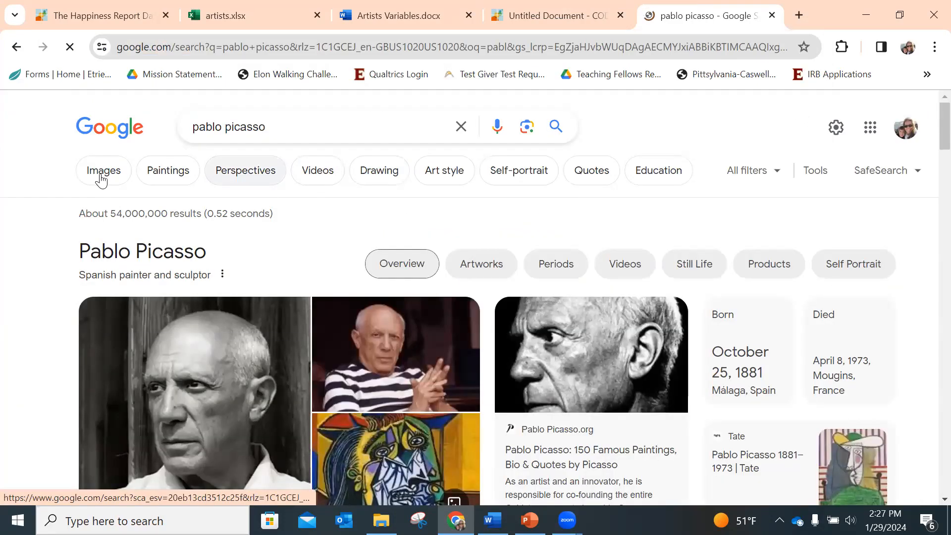
click(100, 186)
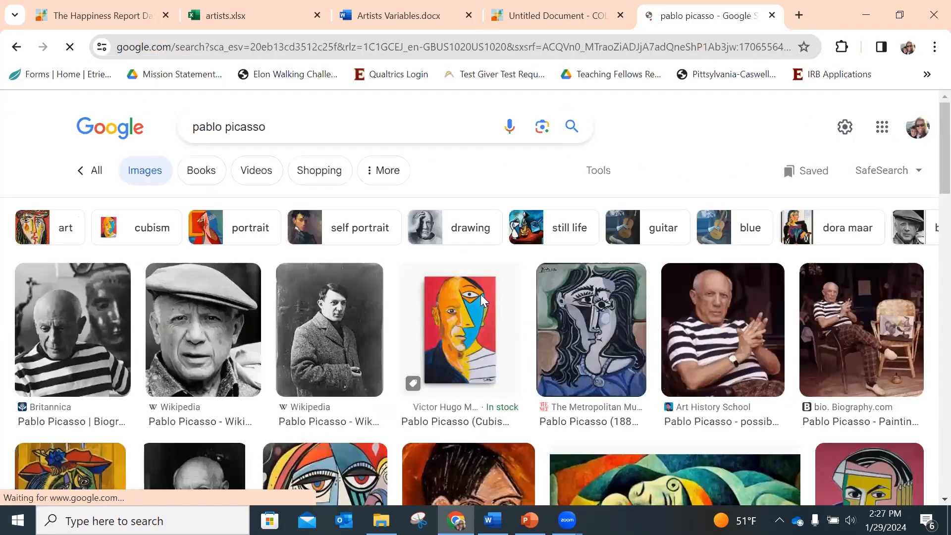
scroll(496, 312, down, 1)
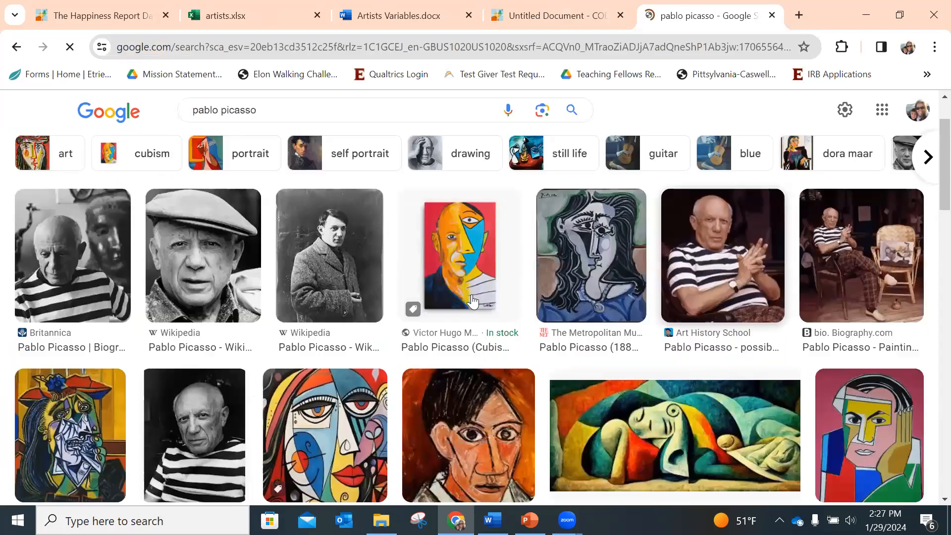
scroll(396, 297, down, 3)
click(342, 294)
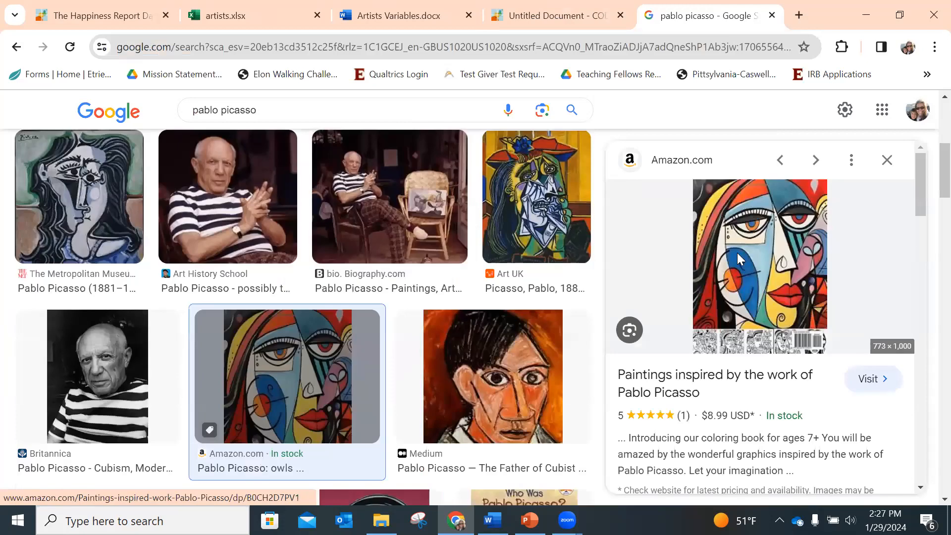
Copy the image address of the previewed cubist face painting.
right_click(741, 244)
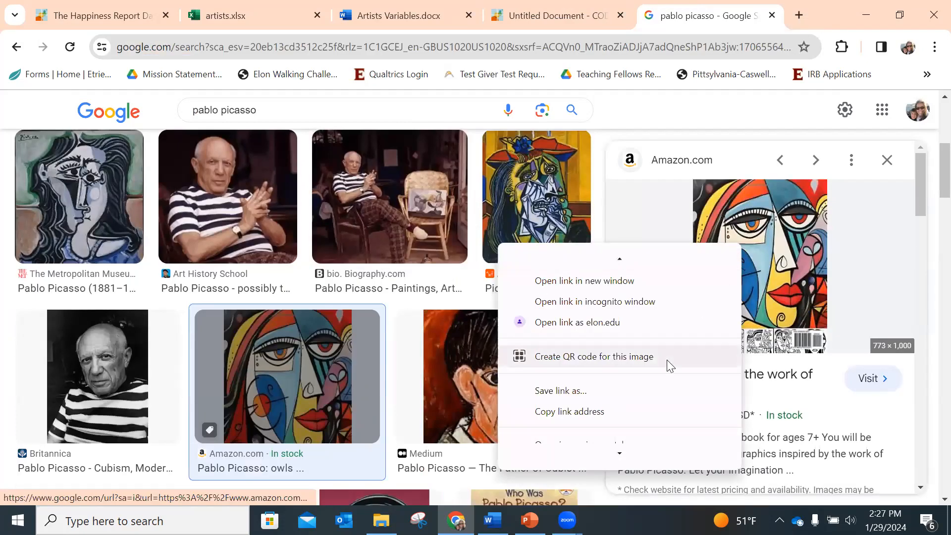
scroll(624, 365, down, 1)
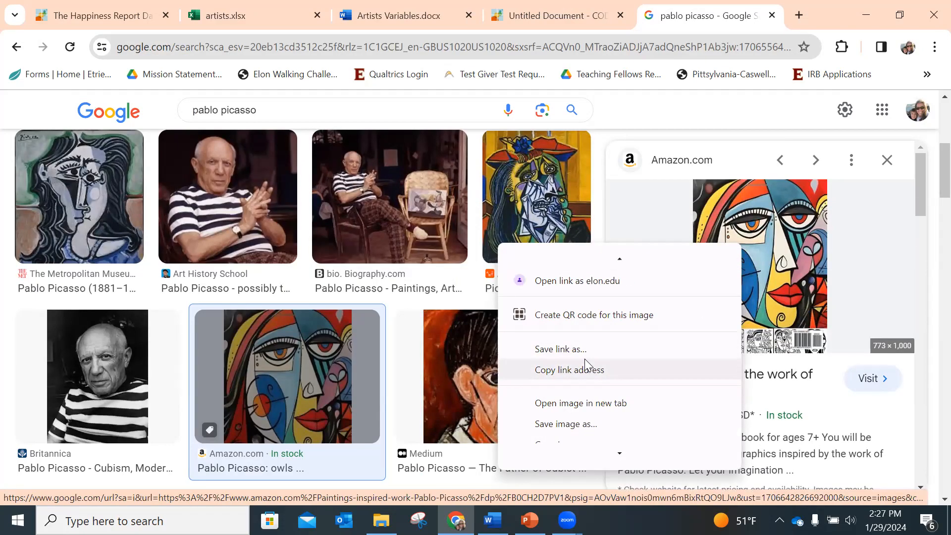
scroll(585, 360, down, 2)
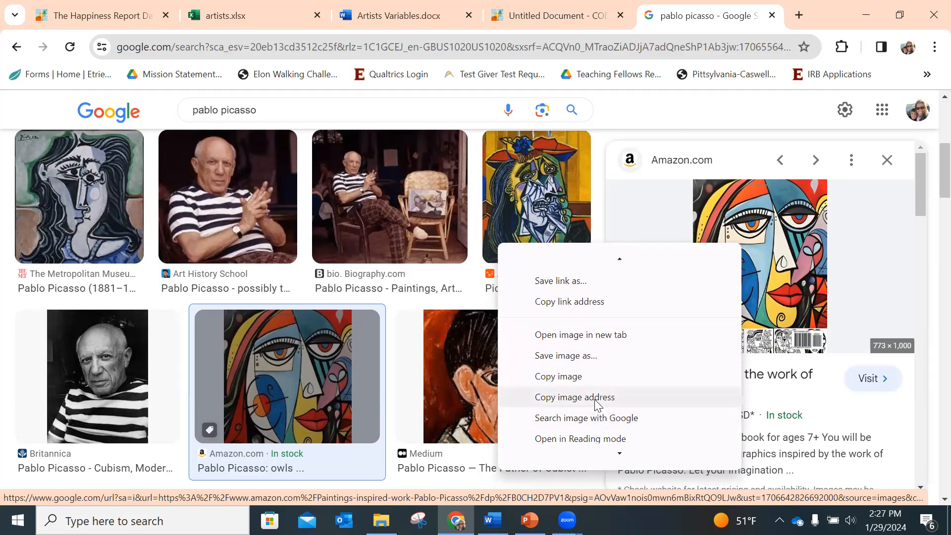
click(597, 404)
Return to the CODAP document and insert the painting inline below the question using the copied image address.
click(528, 16)
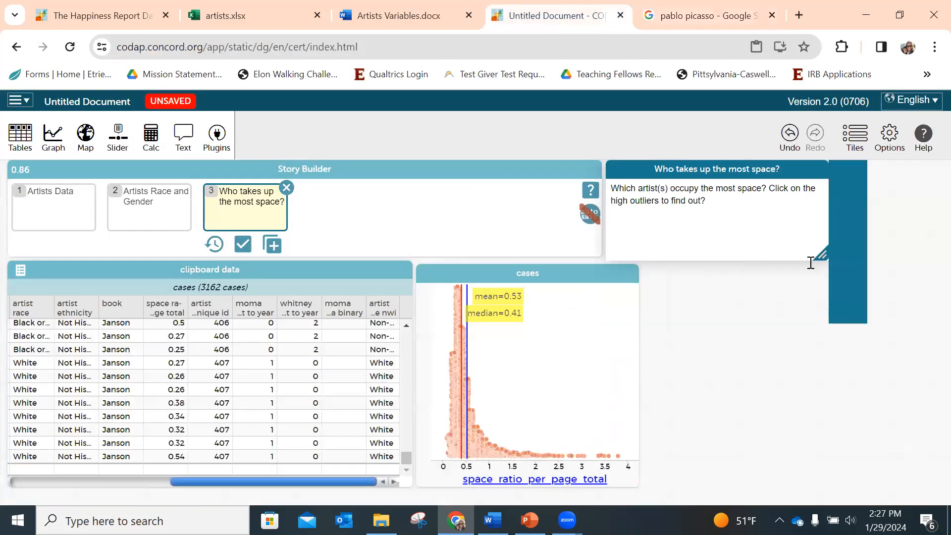
click(839, 312)
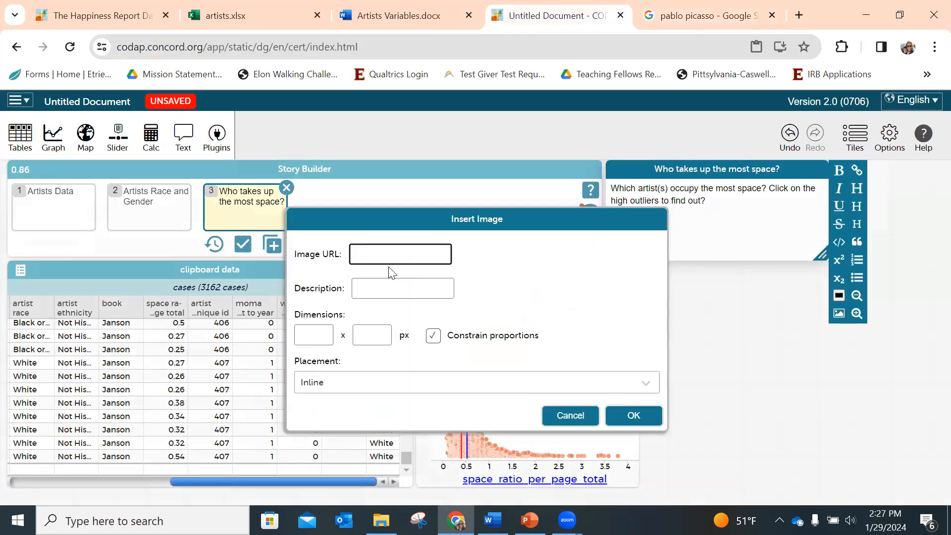
key(ctrl+v)
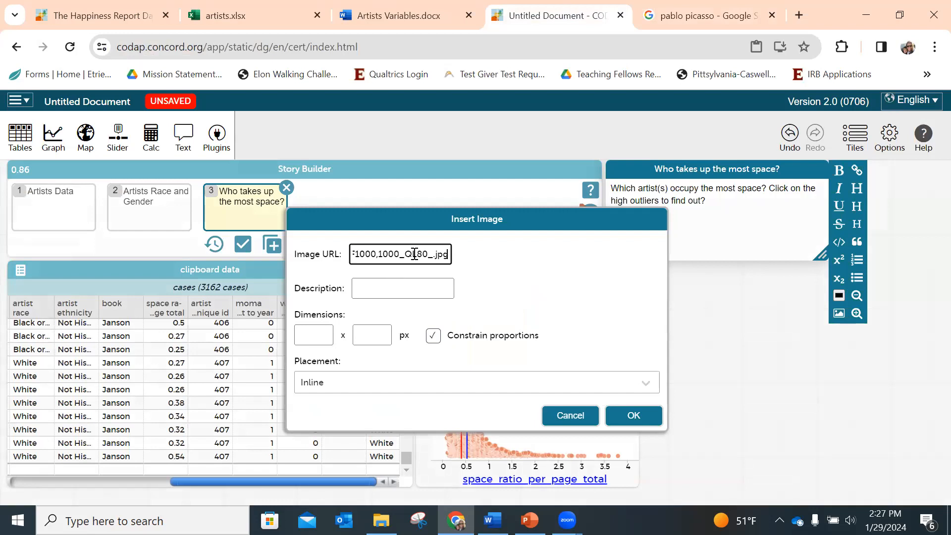
click(638, 416)
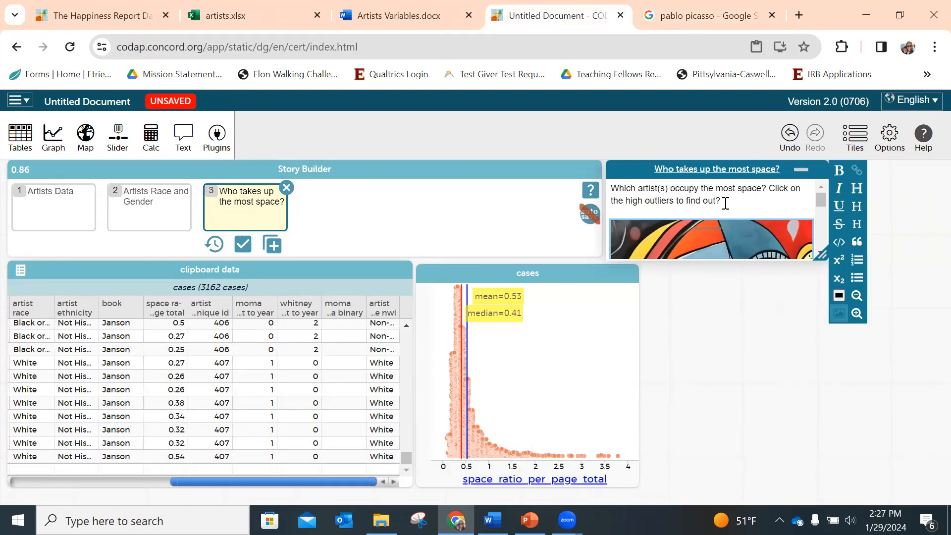
Set the inserted painting's dimensions to 150 x 75 px.
mouse_move(820, 201)
mouse_down()
mouse_move(822, 260)
mouse_move(823, 194)
mouse_up()
click(838, 314)
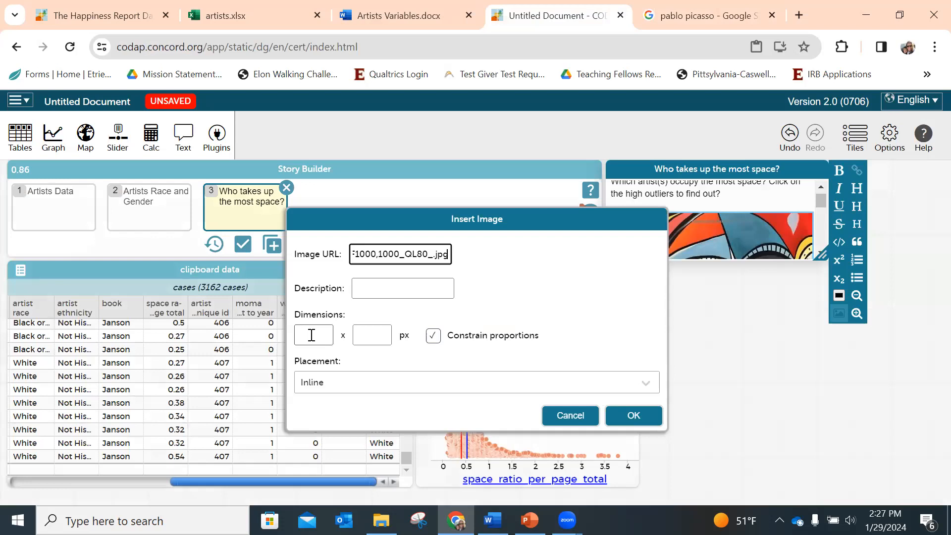
click(312, 335)
text(150)
click(376, 336)
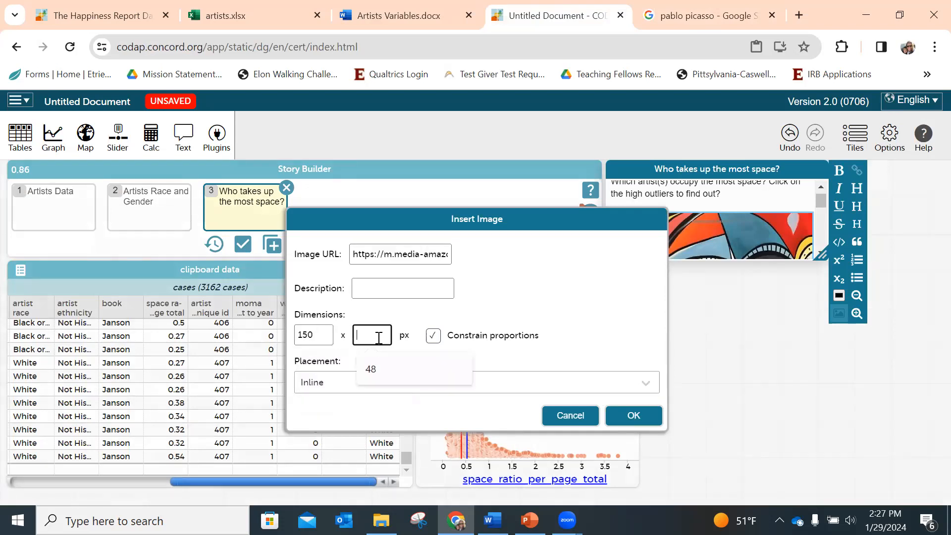
text(75)
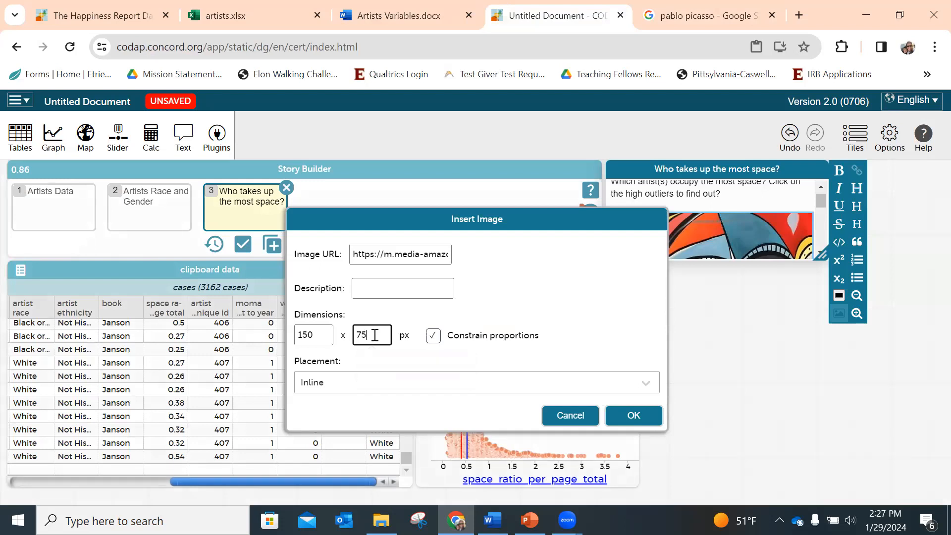
click(636, 416)
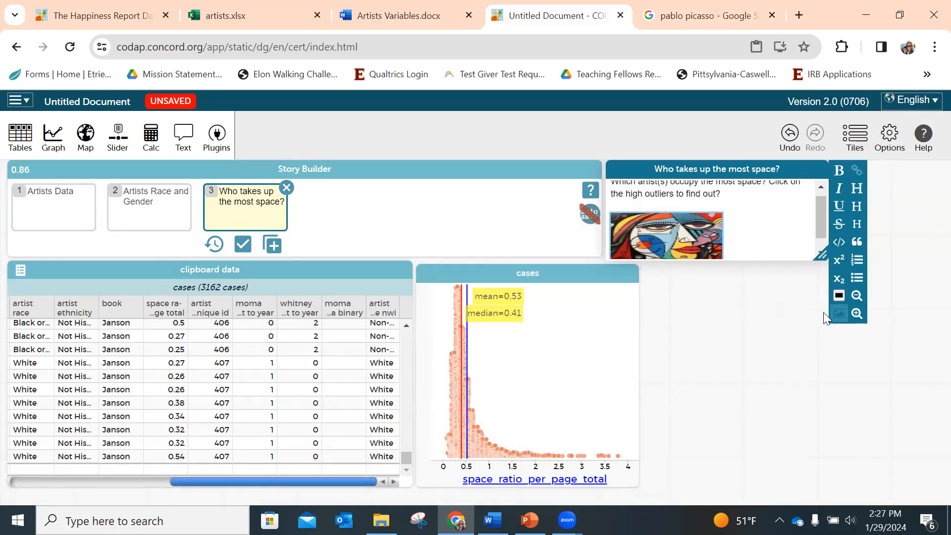
Set the inserted painting's height to 90 px and enlarge the question's text box until the whole painting fits.
double_click(691, 234)
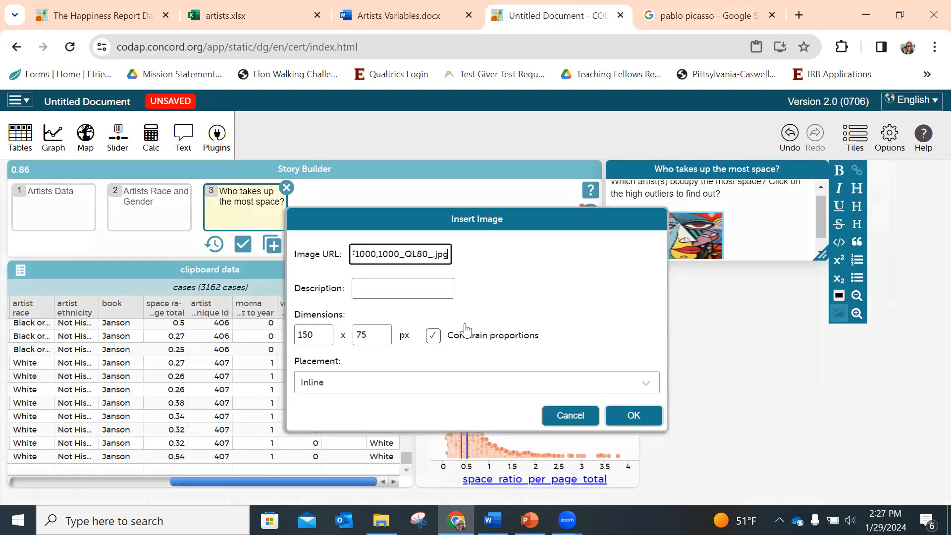
double_click(385, 334)
text(90)
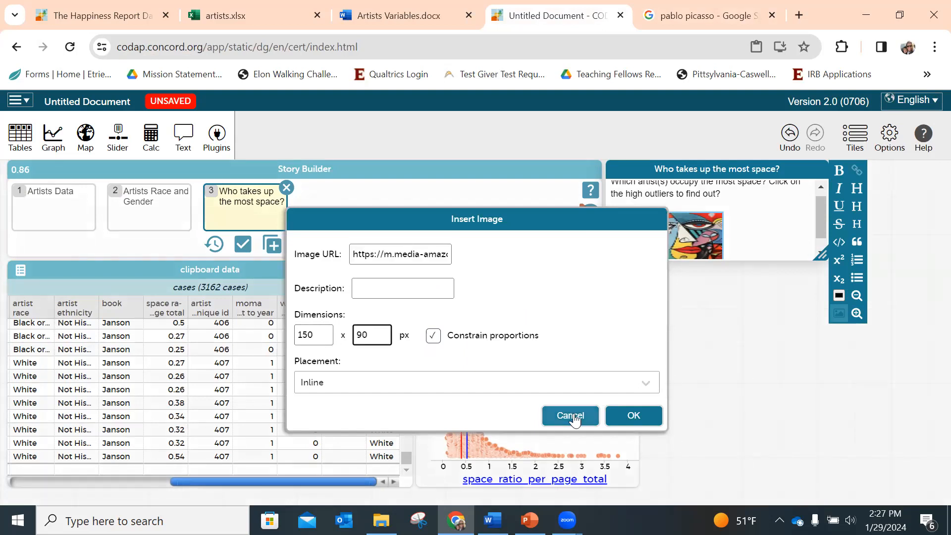
click(634, 415)
mouse_move(821, 213)
mouse_down()
mouse_move(822, 231)
mouse_move(829, 205)
mouse_up()
click(691, 245)
drag(822, 255, 819, 286)
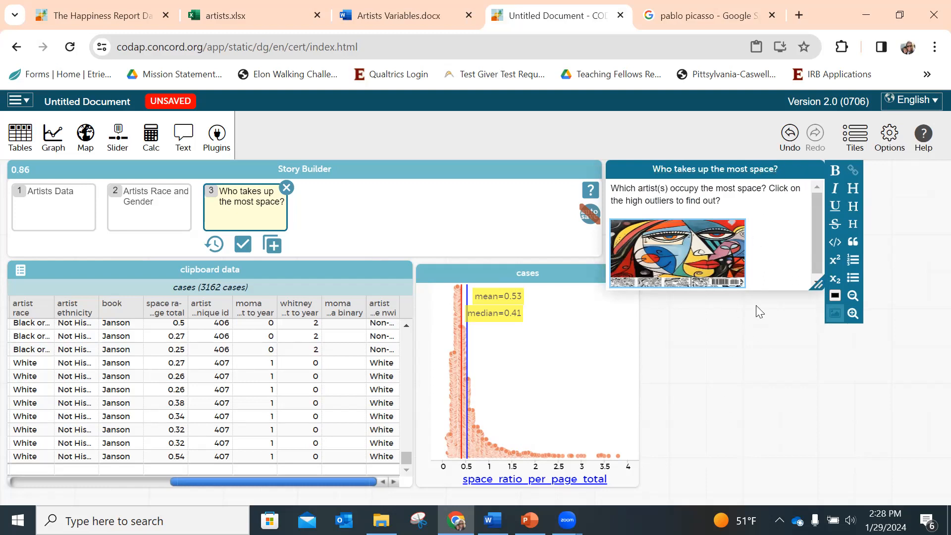
Add two empty text boxes to the "Who takes up the most space?" moment.
click(191, 145)
click(191, 144)
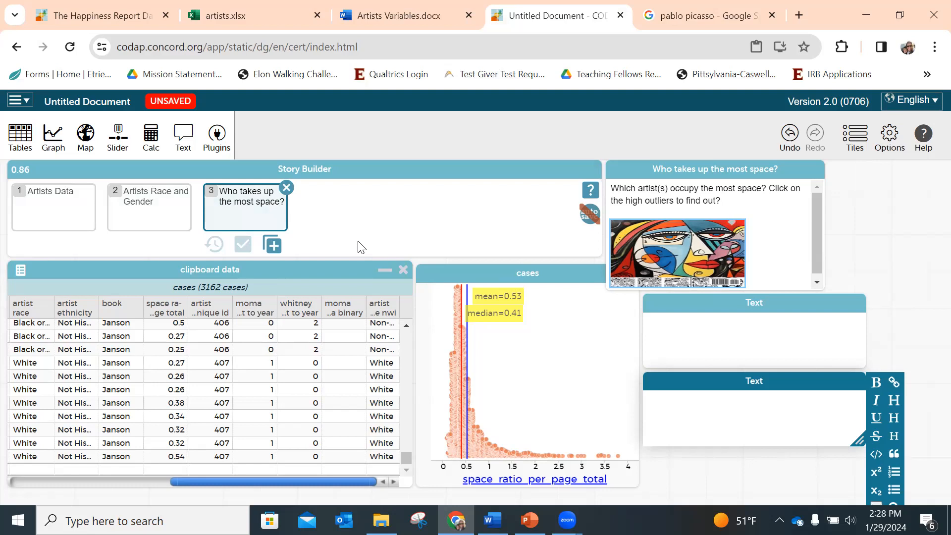
Try to retitle the Story Builder component as "My Artist Story".
click(307, 170)
click(307, 170)
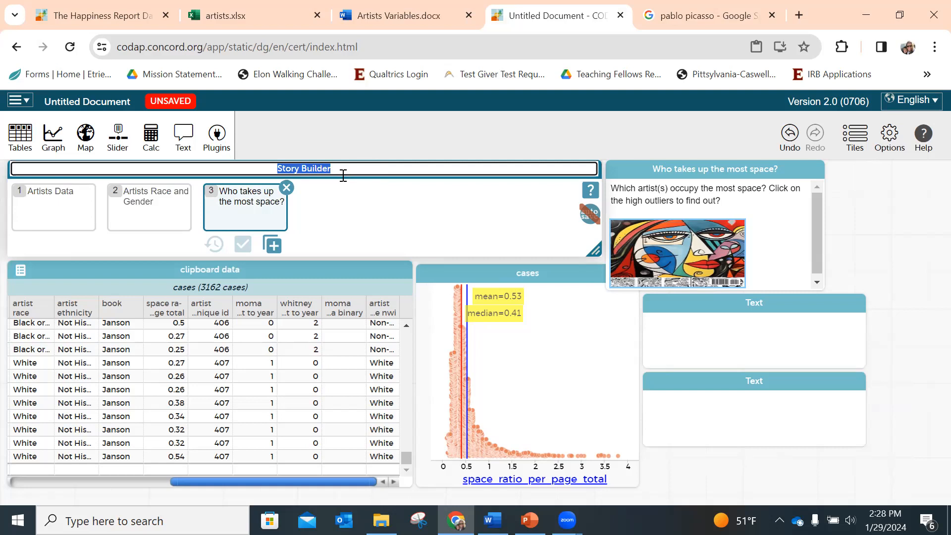
text(My a)
key(BackSpace)
text(Artist Story)
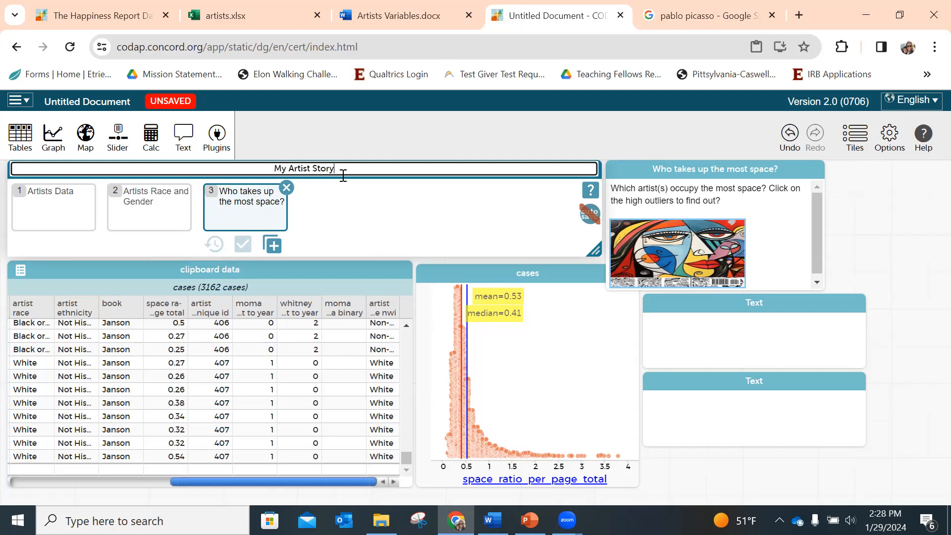
key(Return)
Switch to the Artists Data moment and rename the document as "Artists Data Story".
click(60, 218)
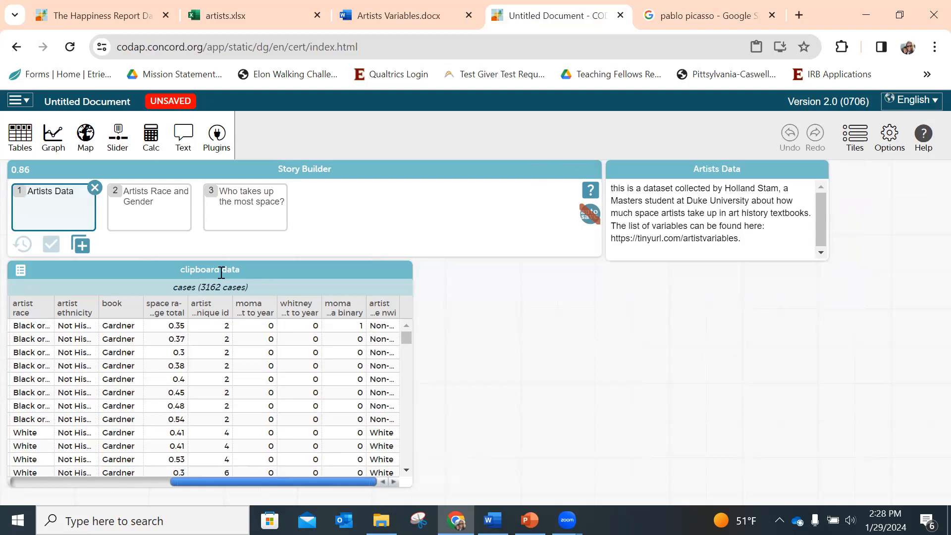
click(88, 103)
text(Artists Data Story)
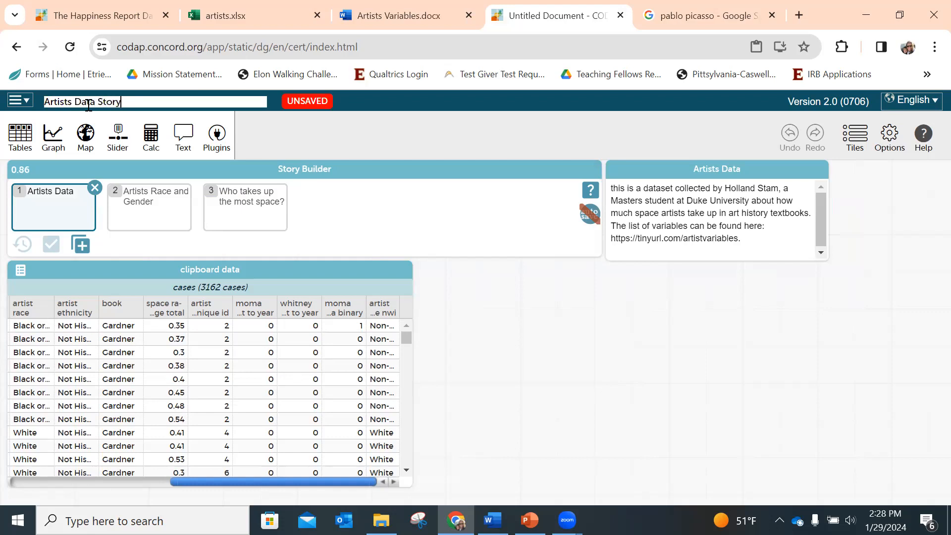
key(Return)
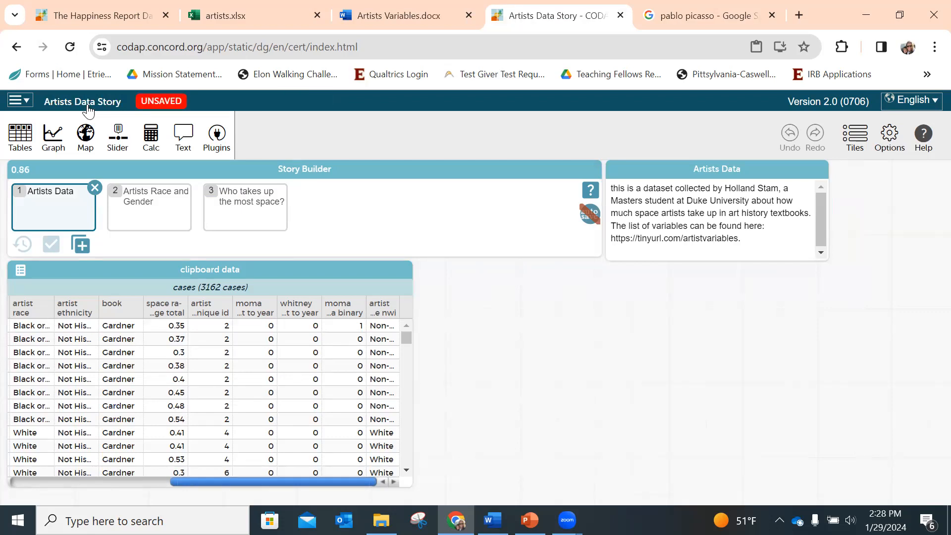
Enable sharing for the document to generate a link to its shared view.
click(20, 100)
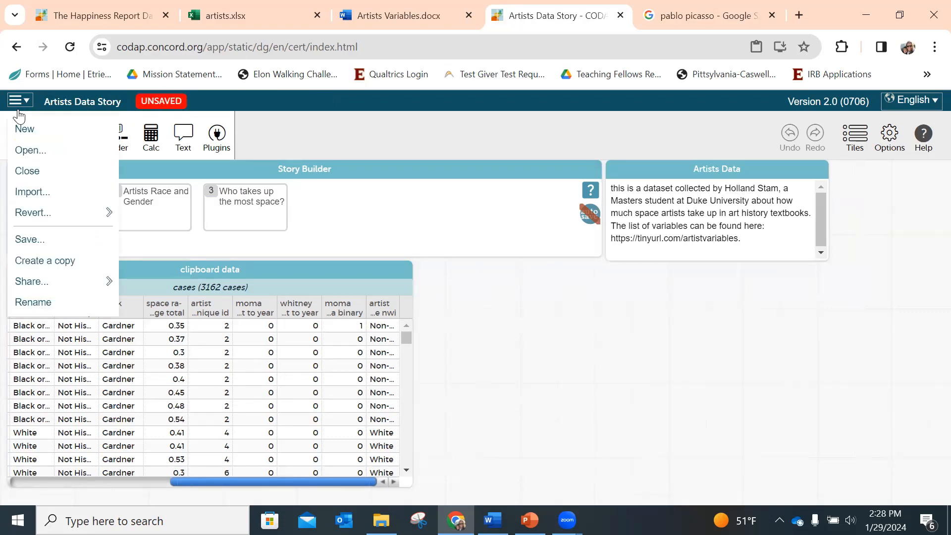
mouse_move(29, 293)
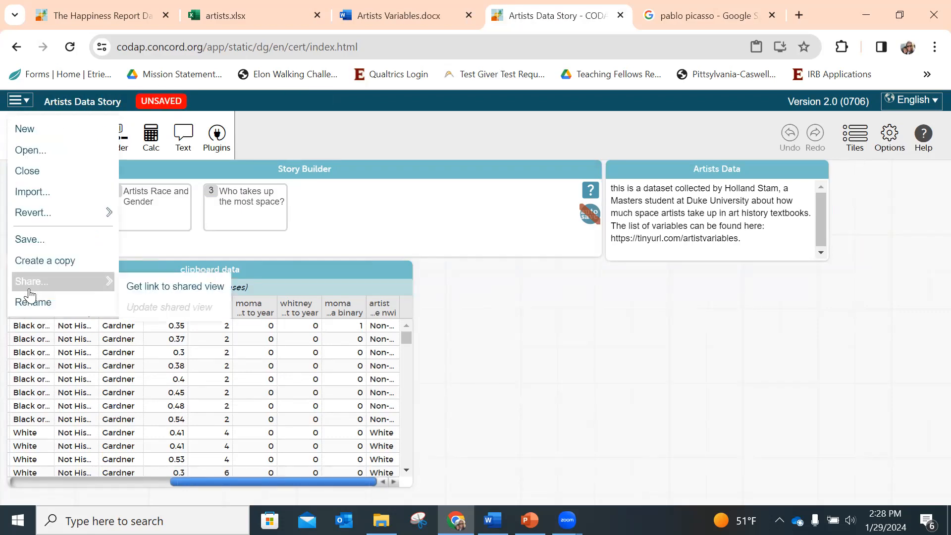
click(150, 293)
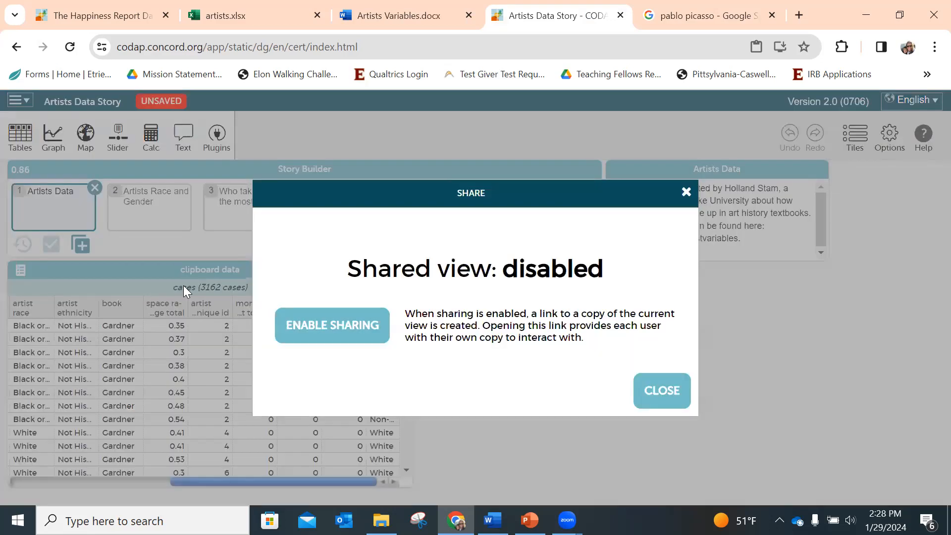
click(293, 332)
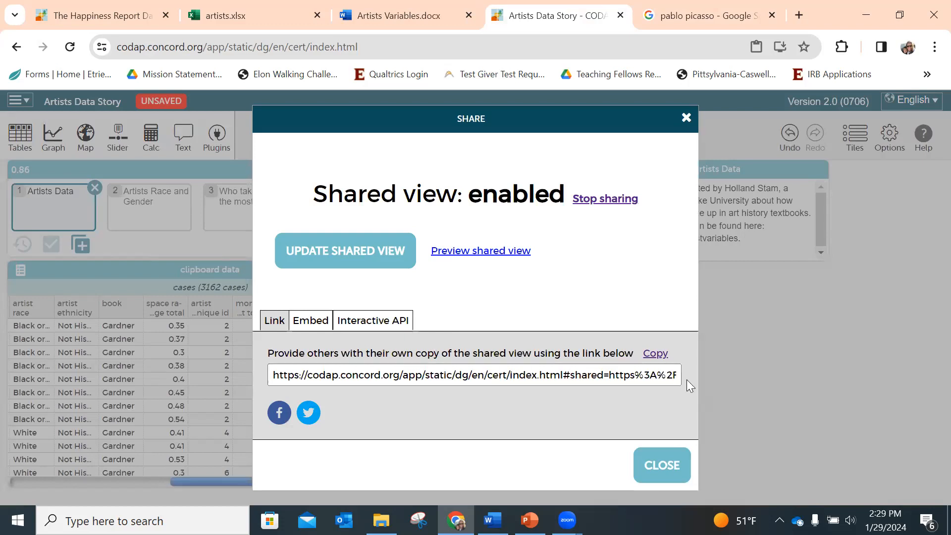
Review the Embed and Interactive API sharing options, return to the Link option and close the sharing dialog.
click(327, 324)
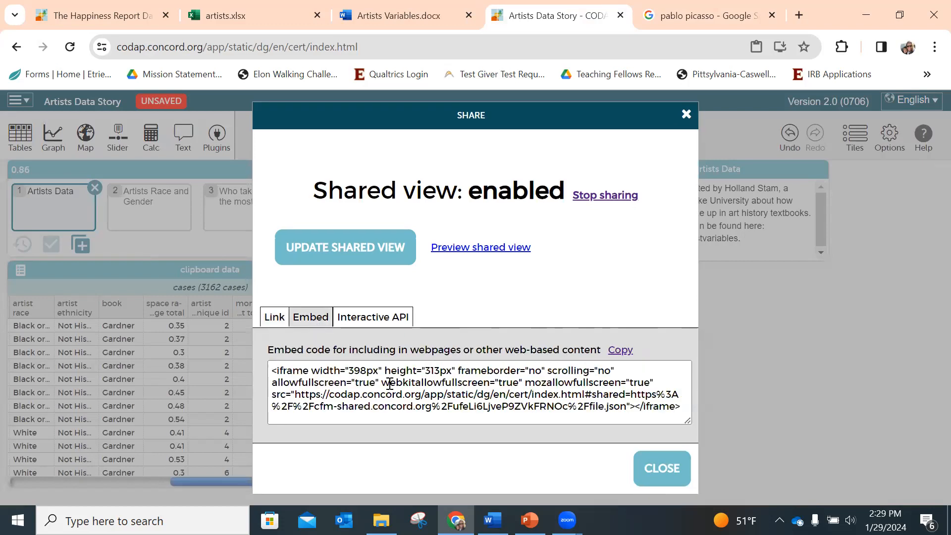
click(372, 322)
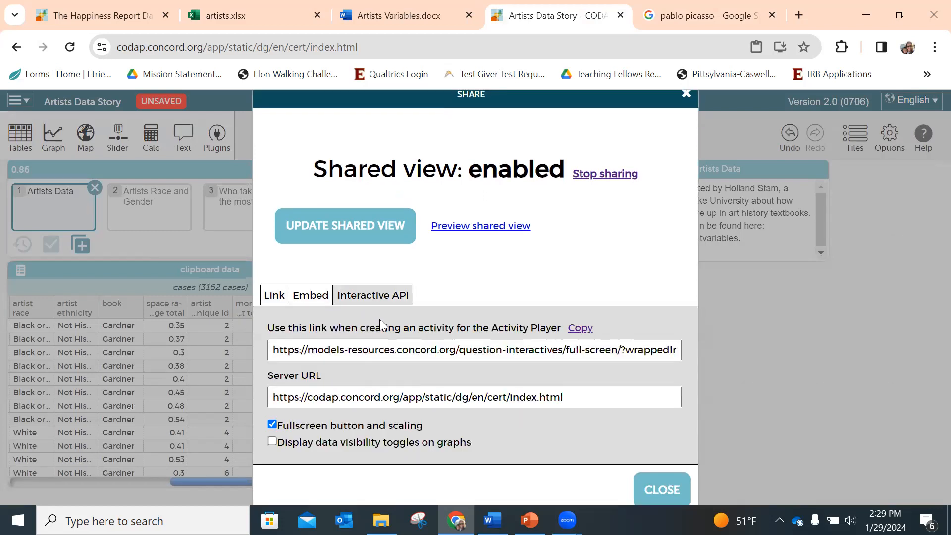
click(319, 300)
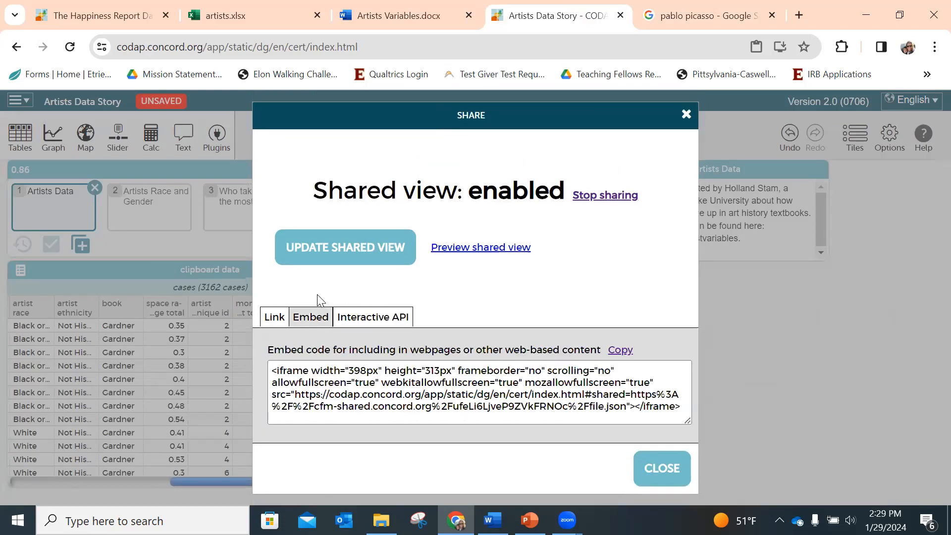
click(275, 318)
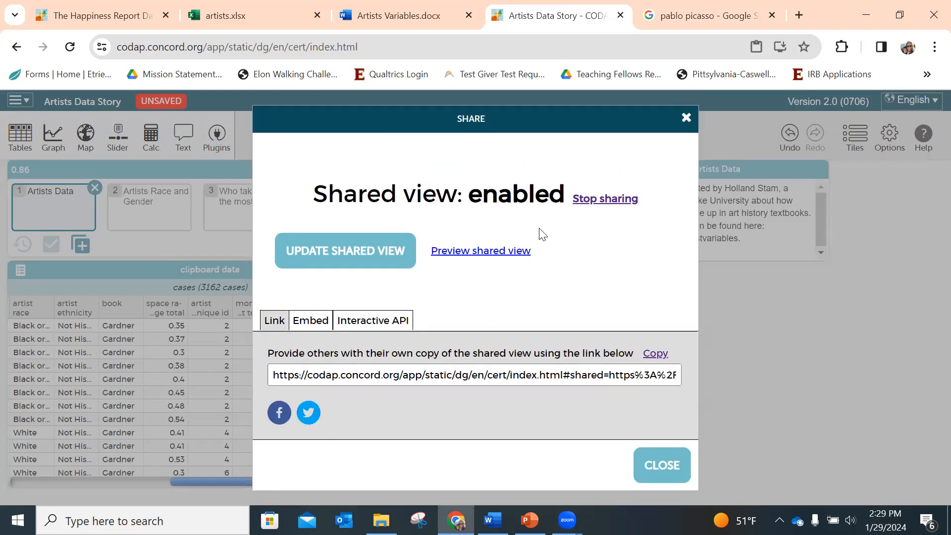
click(663, 468)
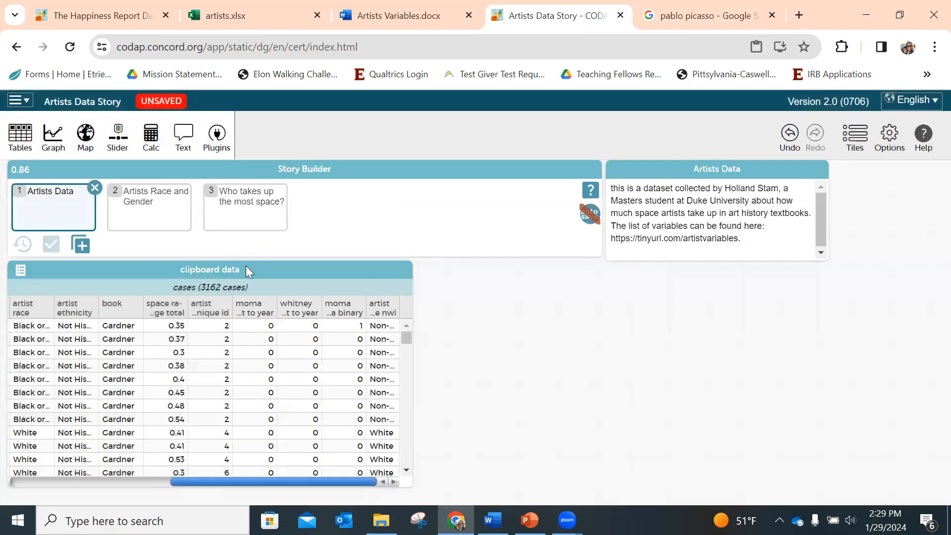
Copy the link to the document's shared view.
click(20, 101)
mouse_move(57, 281)
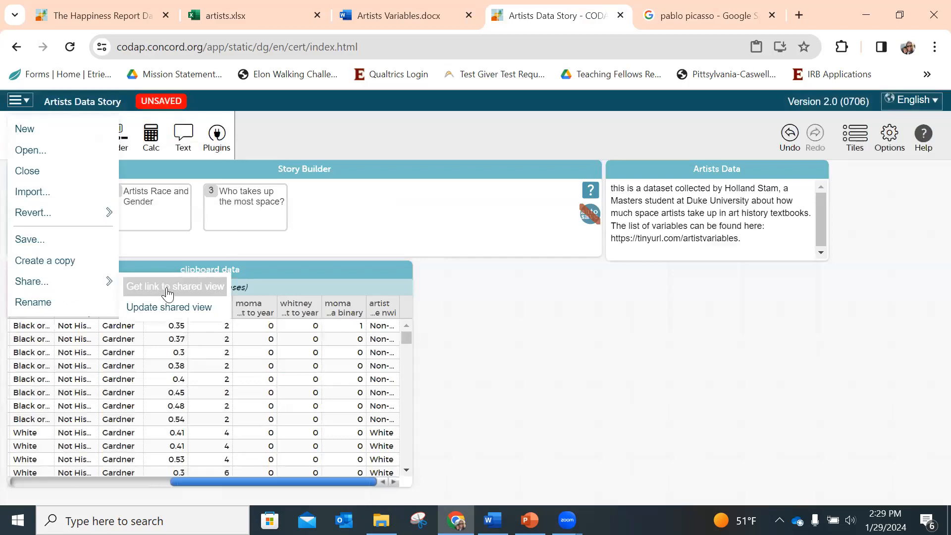
click(168, 290)
click(655, 353)
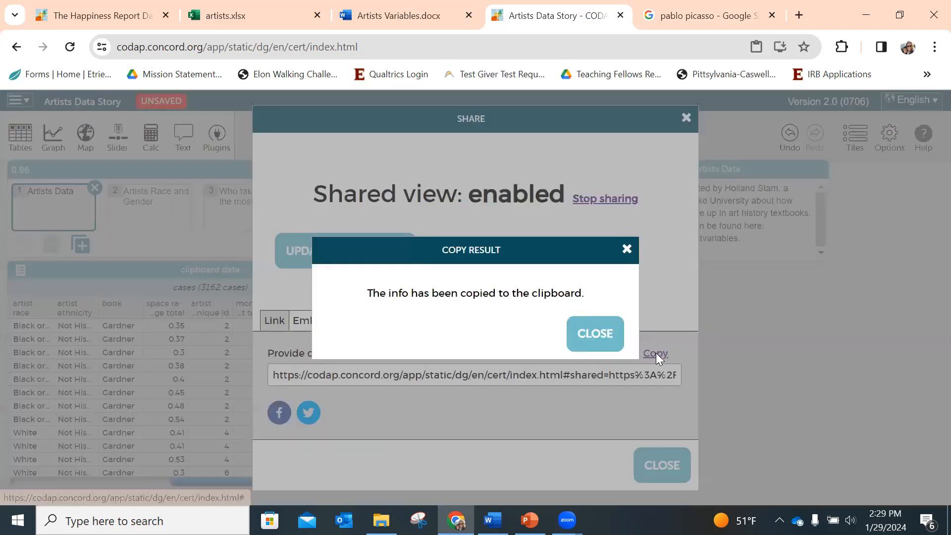
click(595, 333)
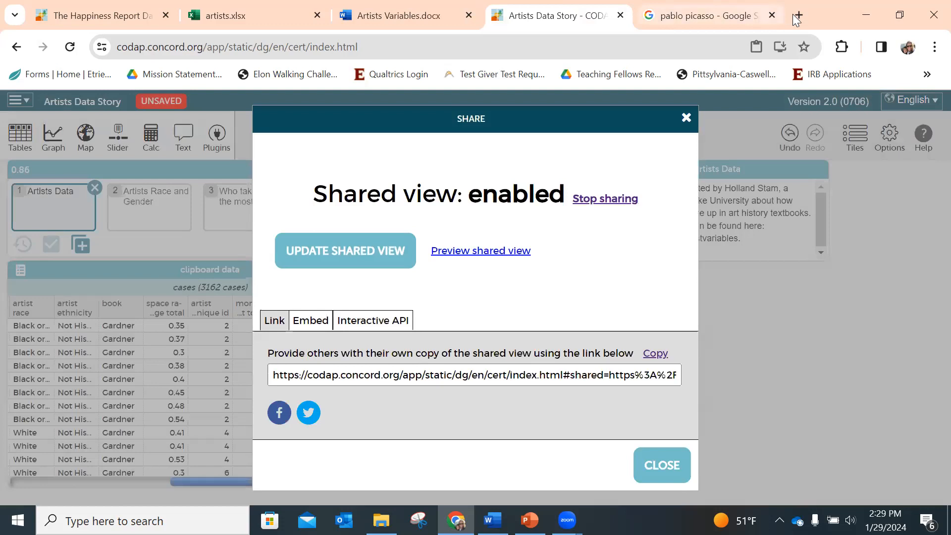
Load the copied shared-view link in the Pablo Picasso search tab and select the Artists Data moment in that copy.
click(734, 17)
click(492, 45)
key(ctrl+v)
key(Return)
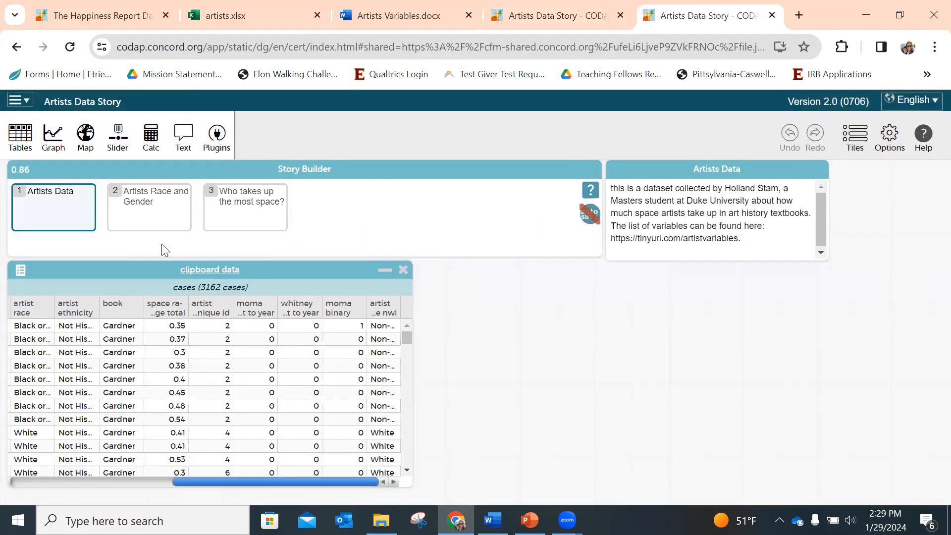
click(58, 199)
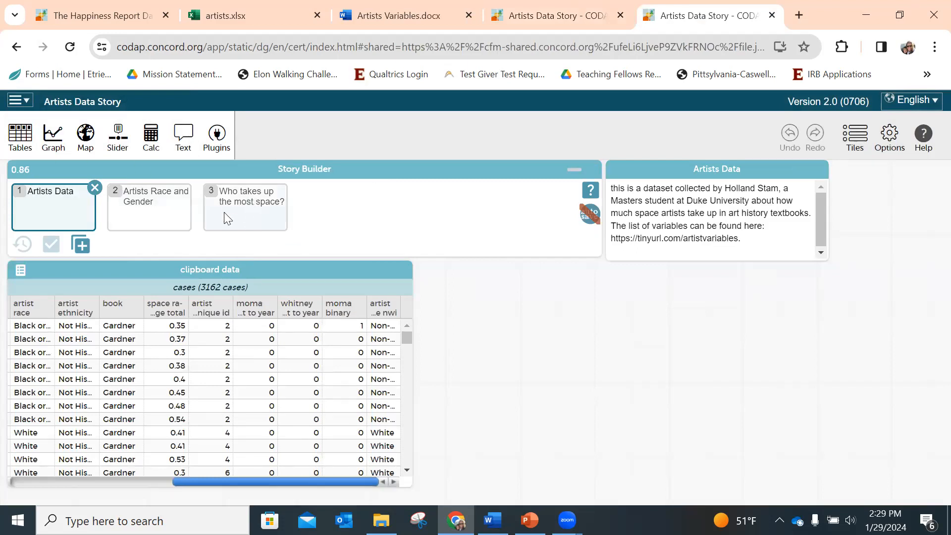
Return to the original document, switch to the "Who takes up the most space?" moment and update the shared view.
click(545, 18)
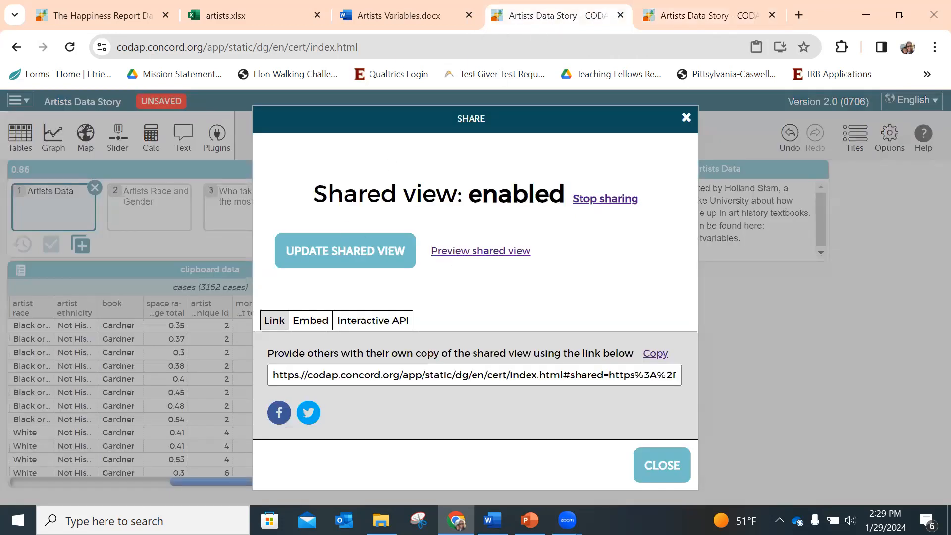
click(650, 466)
click(239, 208)
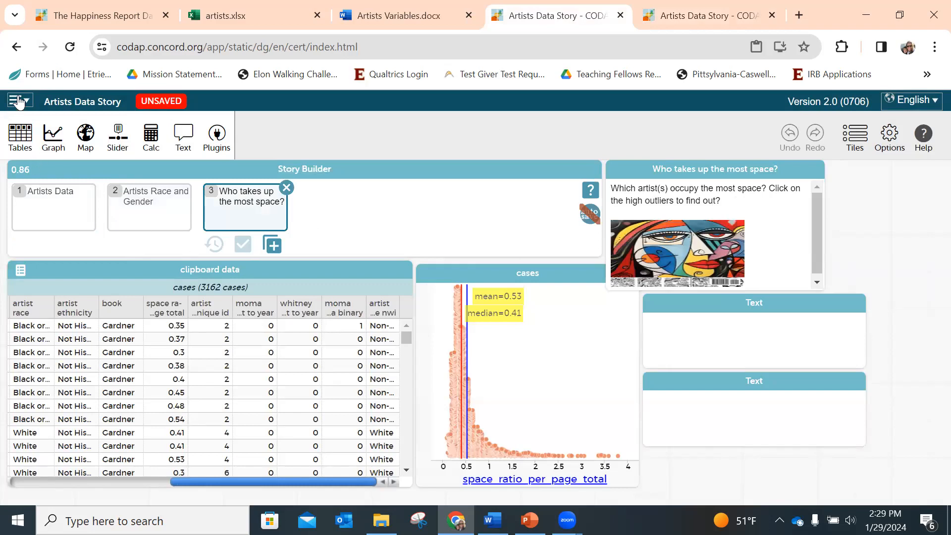
click(19, 102)
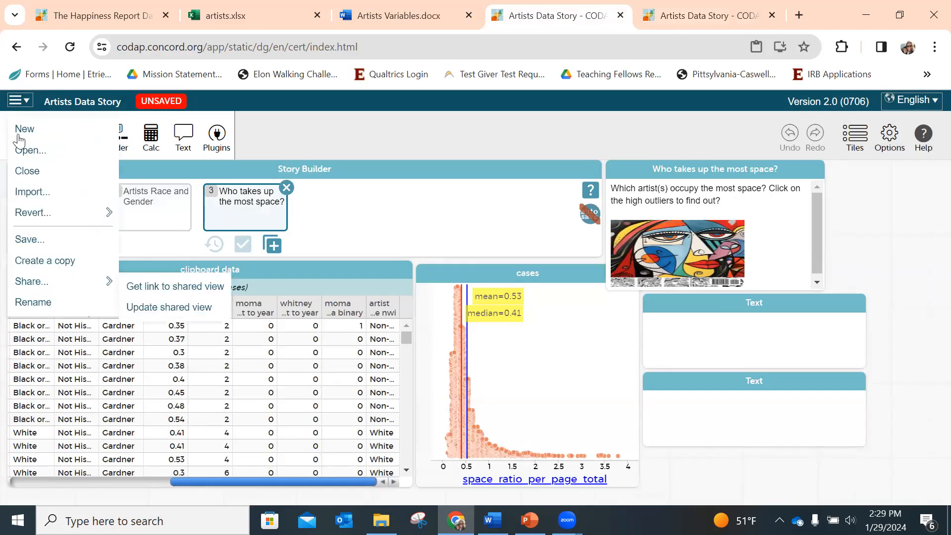
click(151, 312)
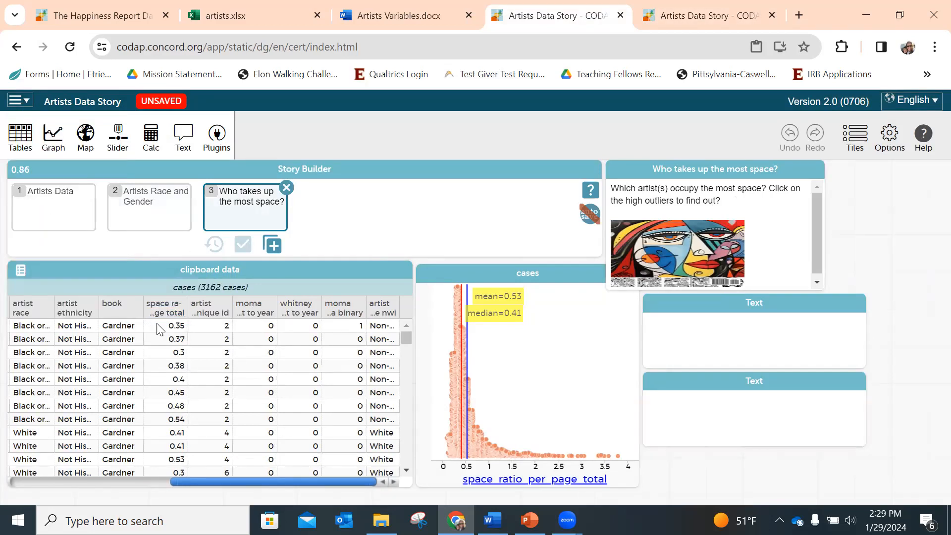
Reload the shared copy in its browser tab to check the update.
click(682, 17)
click(70, 47)
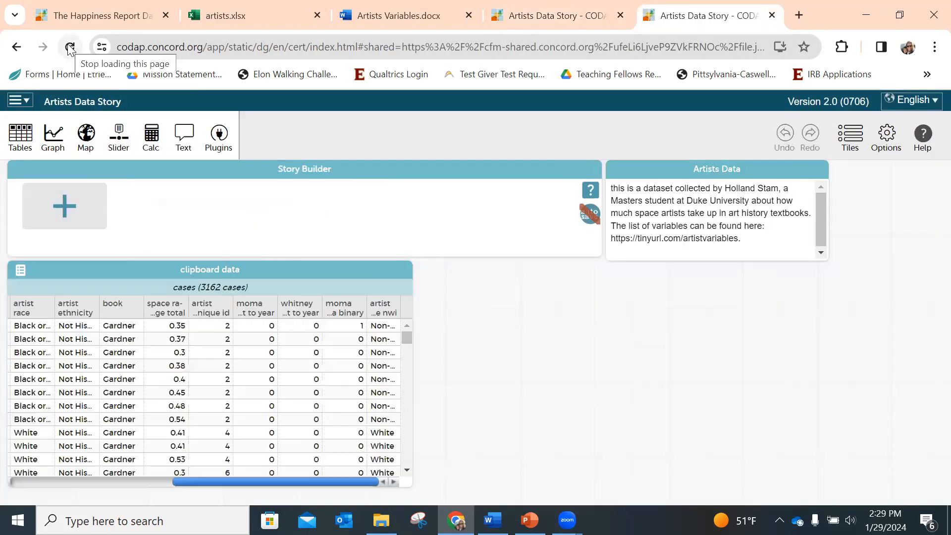
Switch the original document back to the Artists Data moment and update the shared view.
click(541, 9)
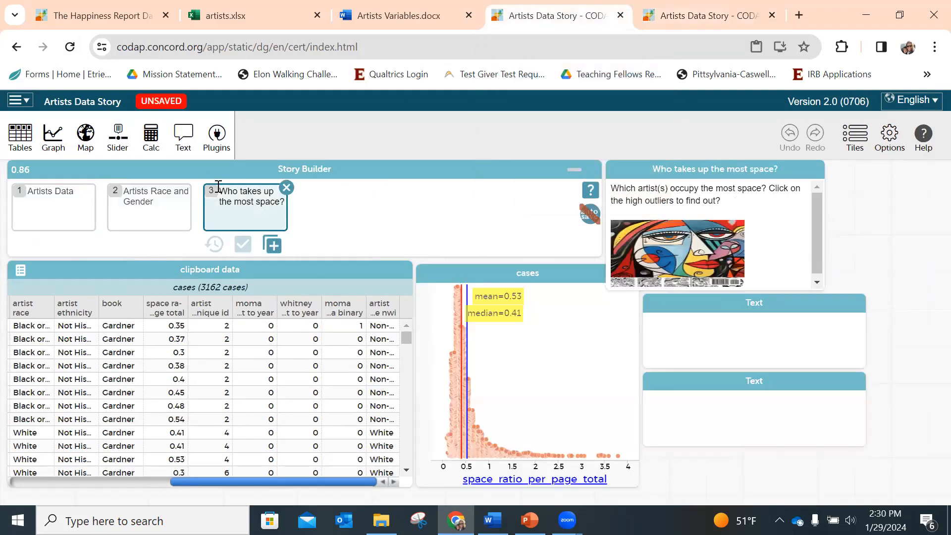
click(70, 204)
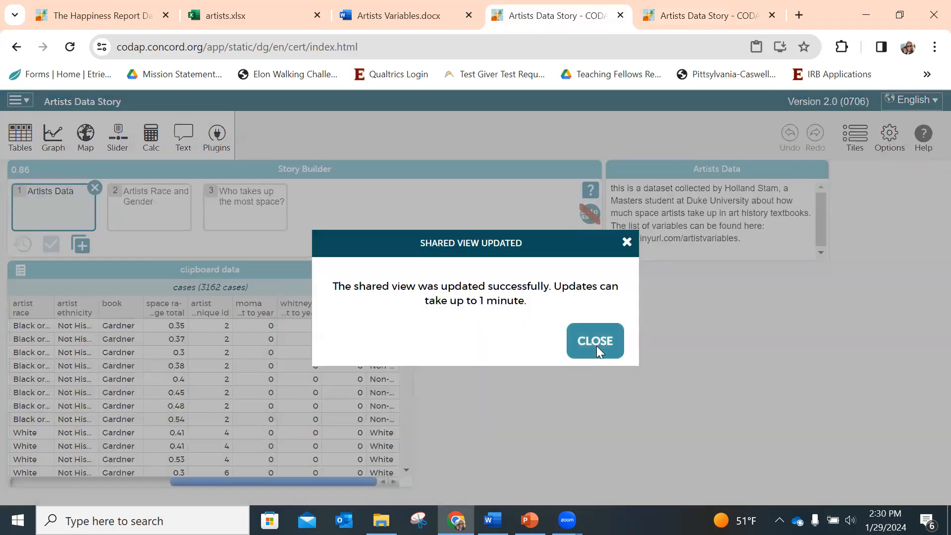
click(595, 341)
Reload the shared copy again to check that it opens with the Artists Data moment.
click(703, 15)
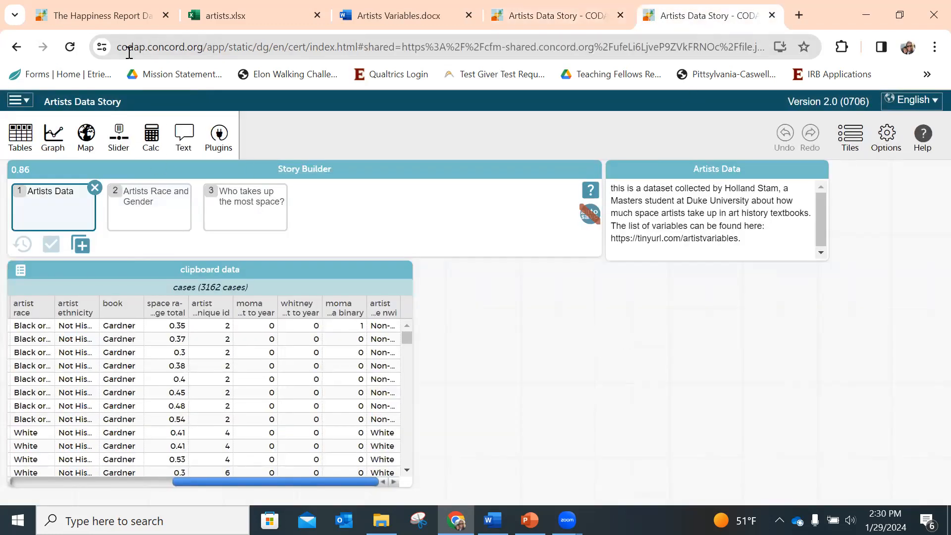
click(70, 46)
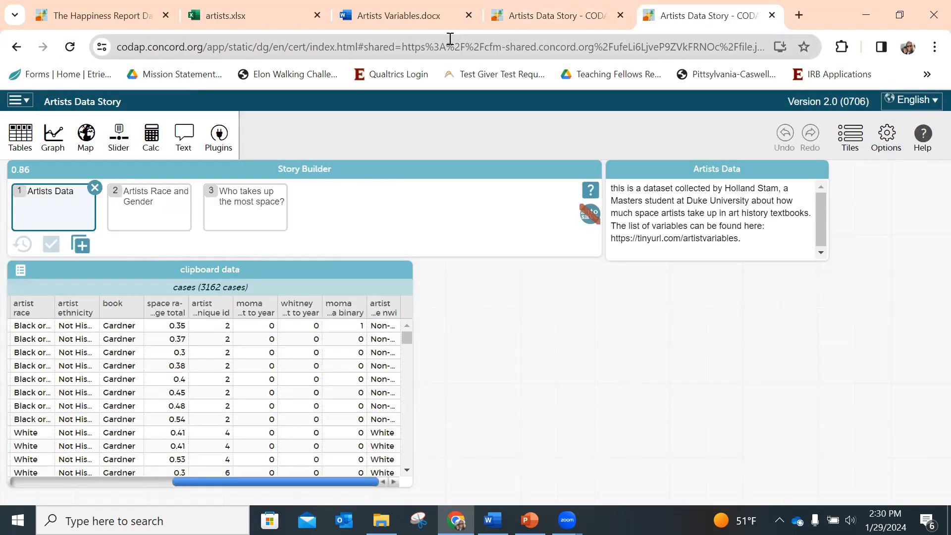
Close the shared copy and download the original document as local file "Artists Data Story" with sharing information included.
click(519, 25)
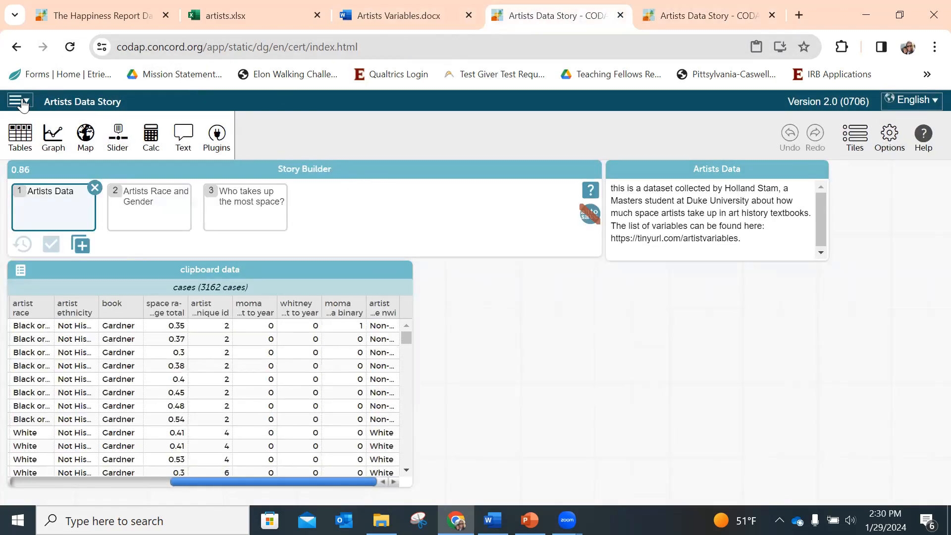
click(772, 16)
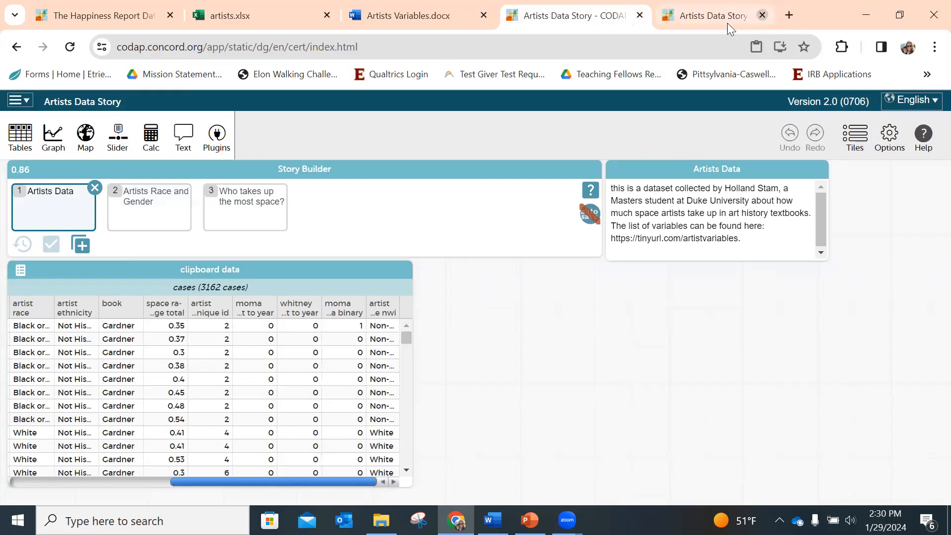
click(24, 103)
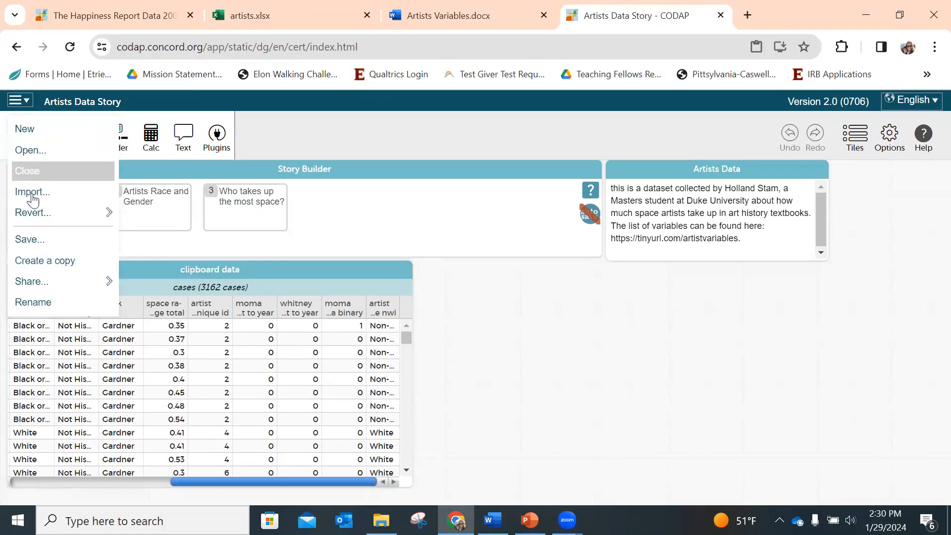
click(33, 241)
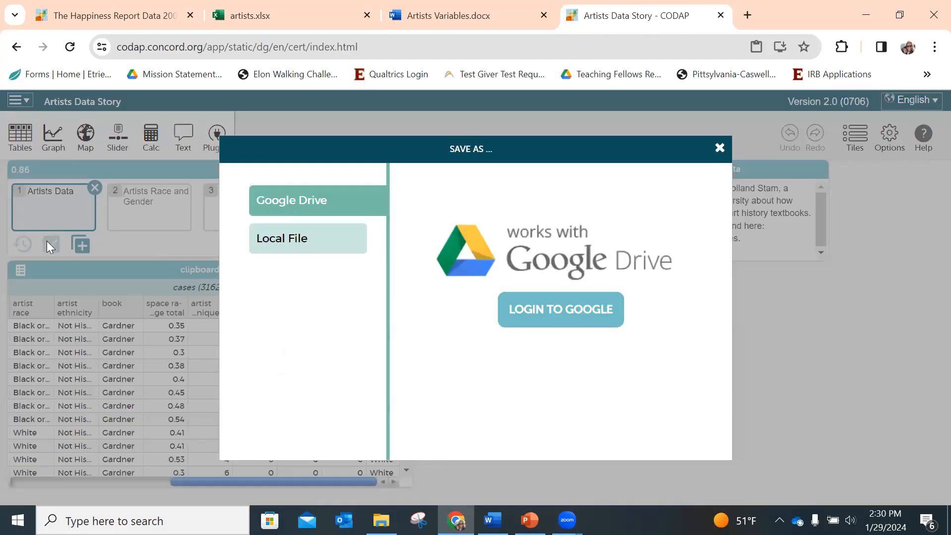
click(311, 245)
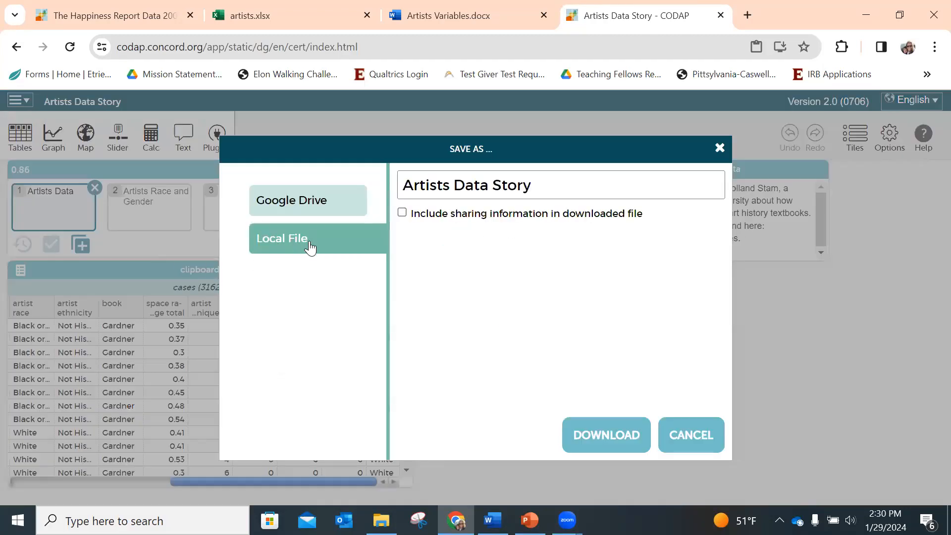
click(405, 214)
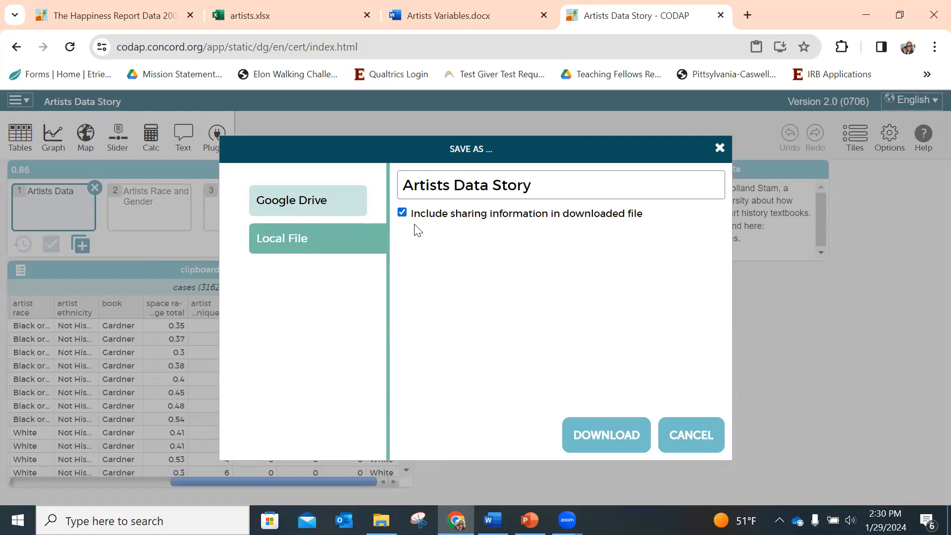
click(621, 435)
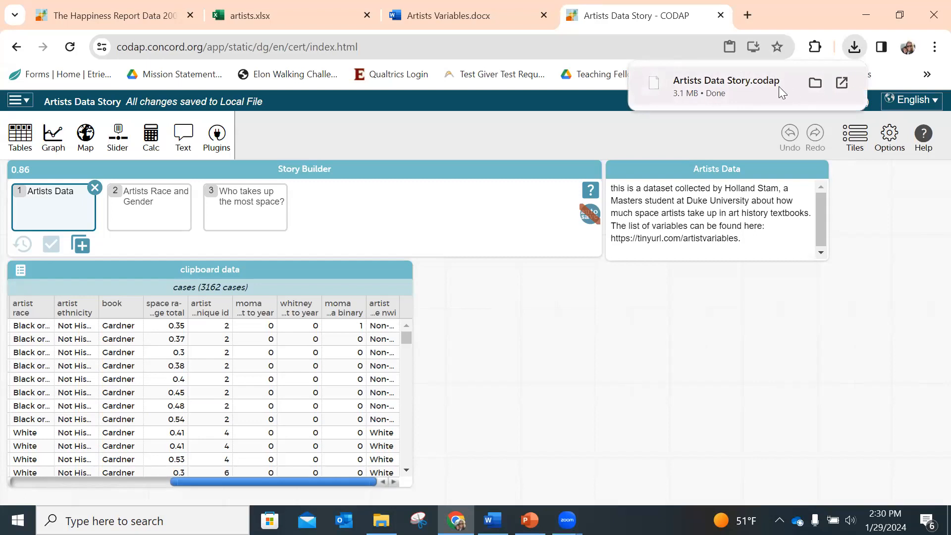
Load a fresh CODAP session from codap.concord.org/app in a new browser tab.
click(27, 105)
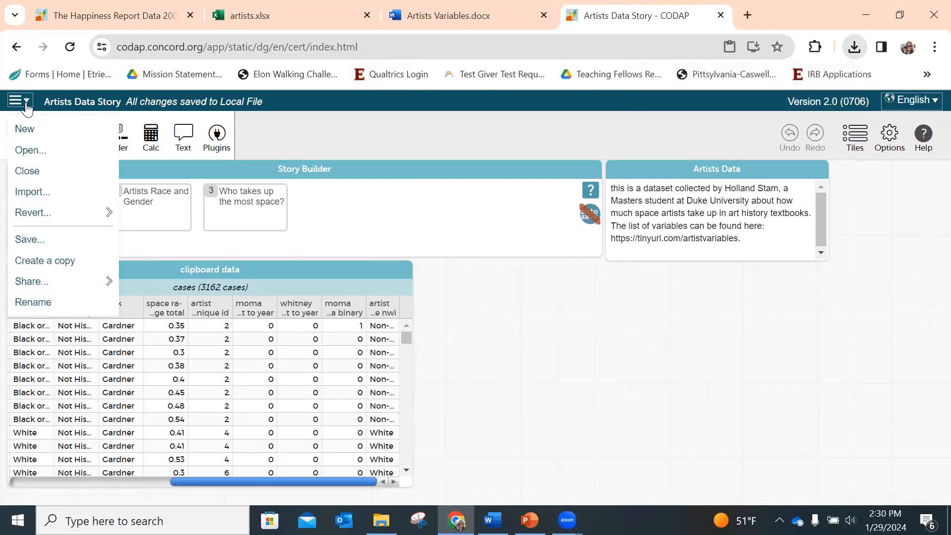
click(591, 408)
click(749, 16)
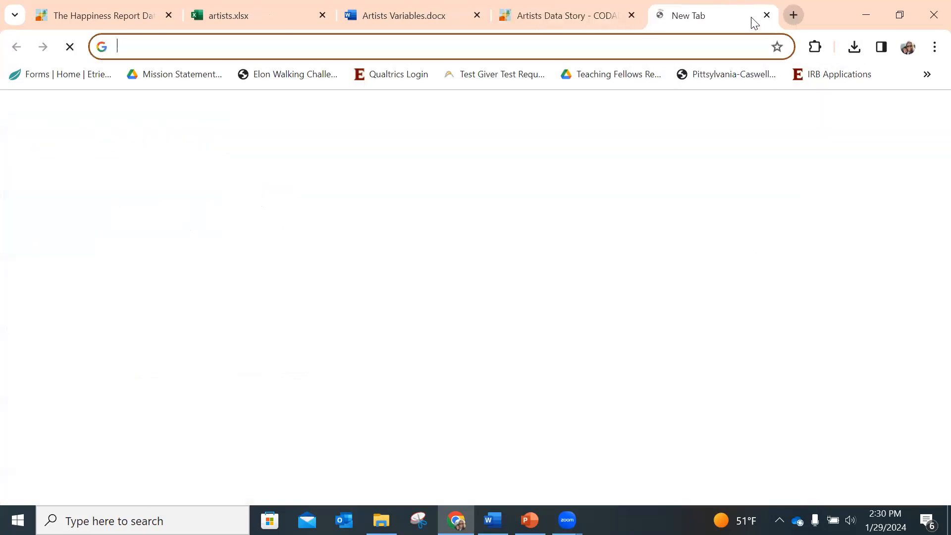
text(o)
key(BackSpace)
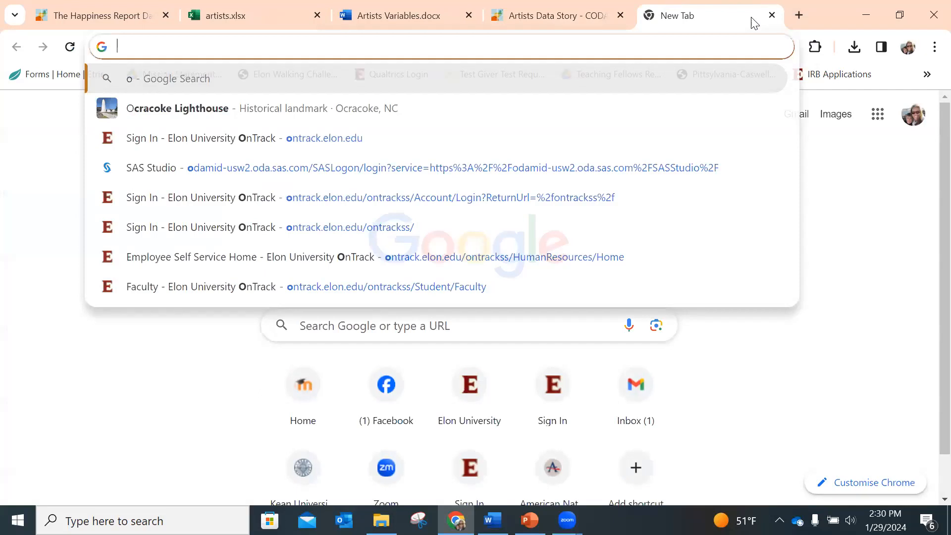
text(codap.concord.org/app)
key(Return)
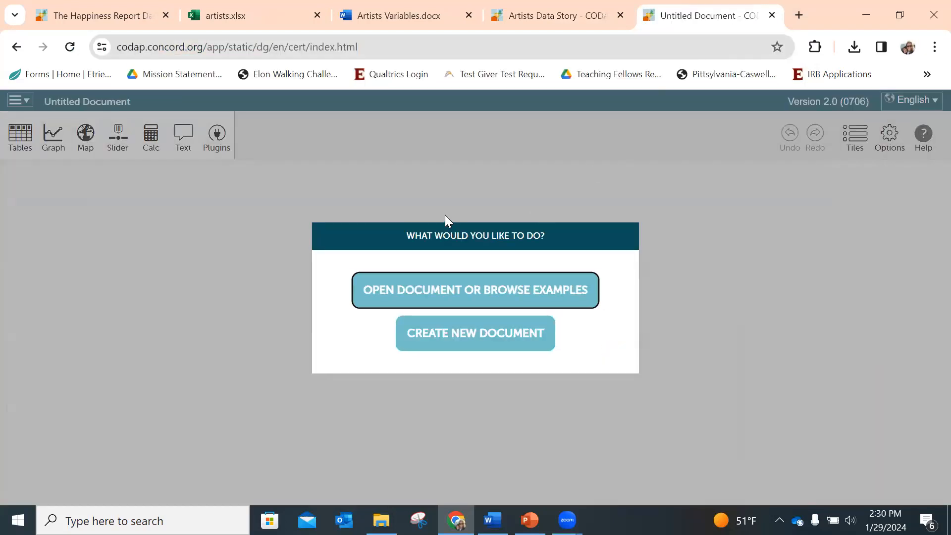
Open the downloaded Artists Data Story.codap in the new session and close the original document's tab.
click(854, 48)
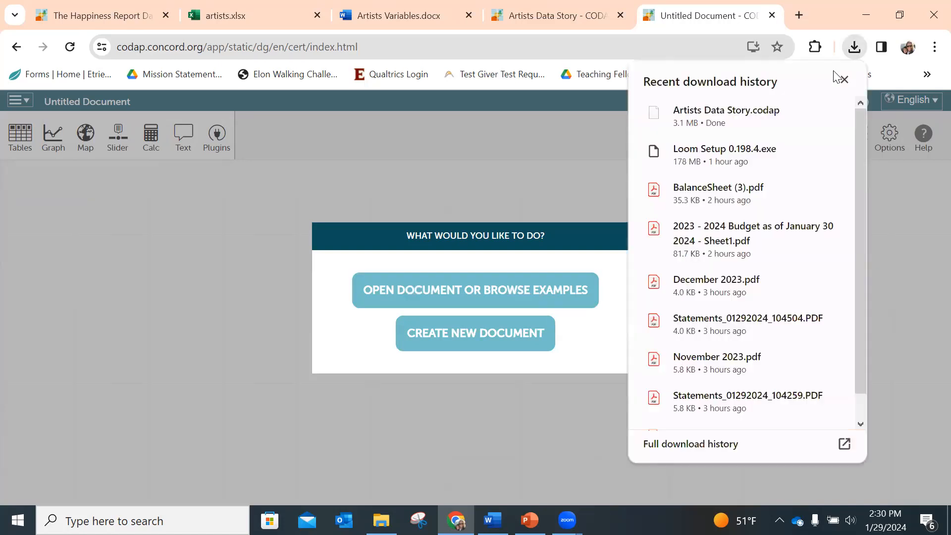
drag(756, 114, 198, 280)
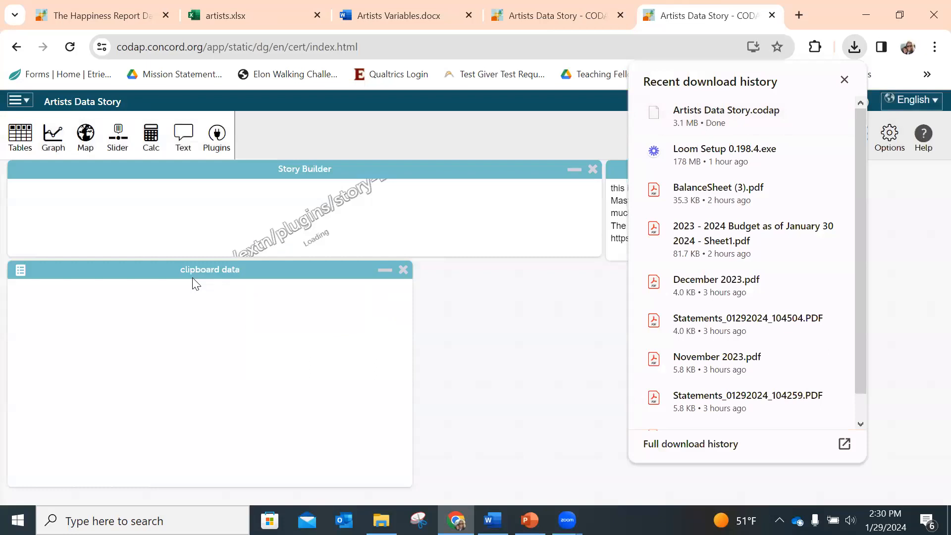
click(842, 81)
click(620, 16)
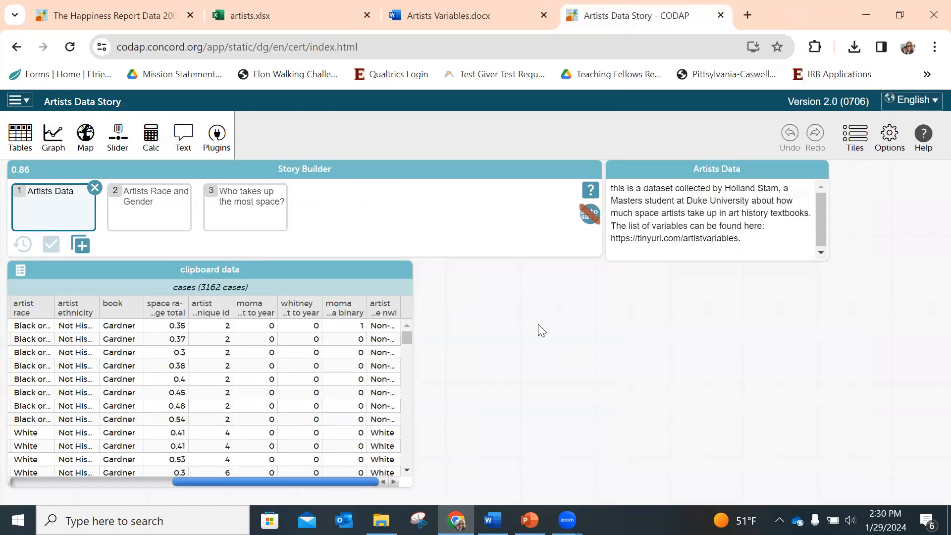
Bring the artists table back to its first columns and update the shared view from the reopened document.
drag(282, 480, 50, 486)
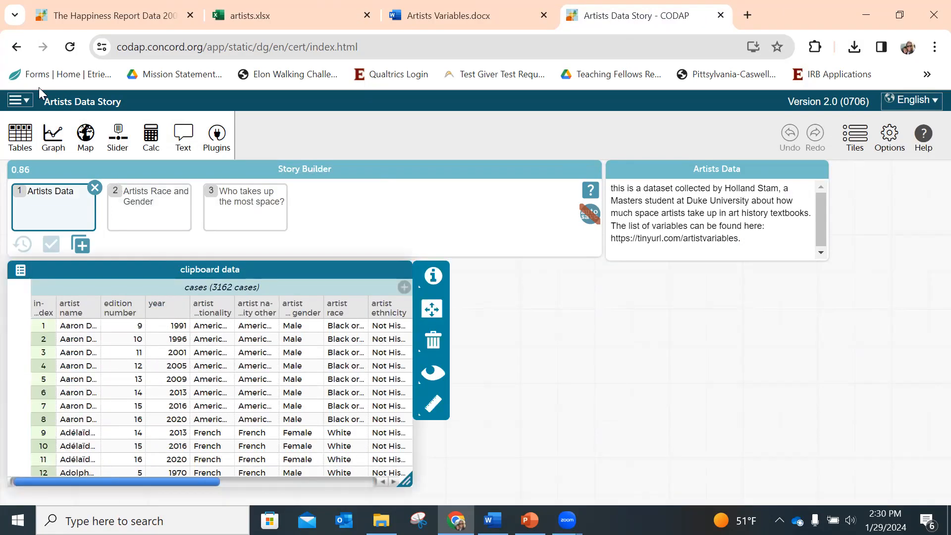
click(20, 100)
mouse_move(58, 293)
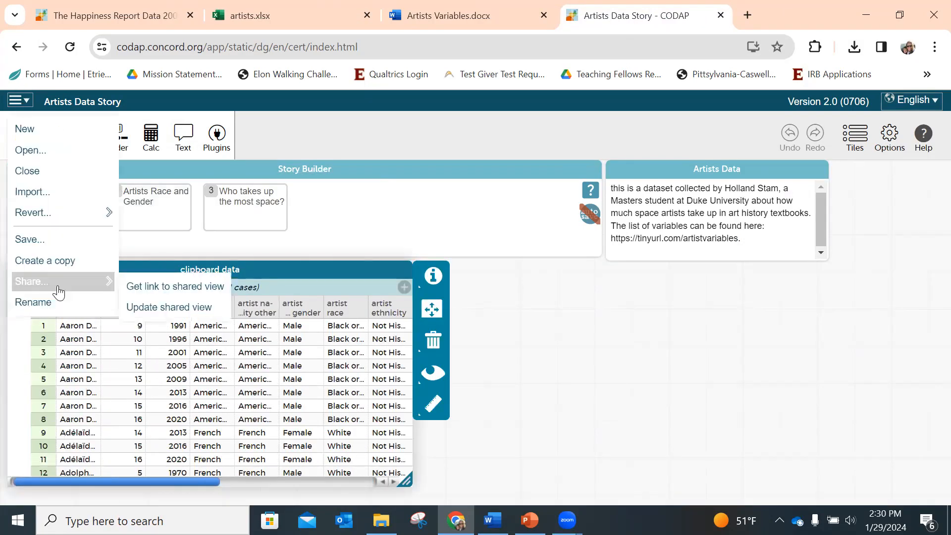
click(169, 319)
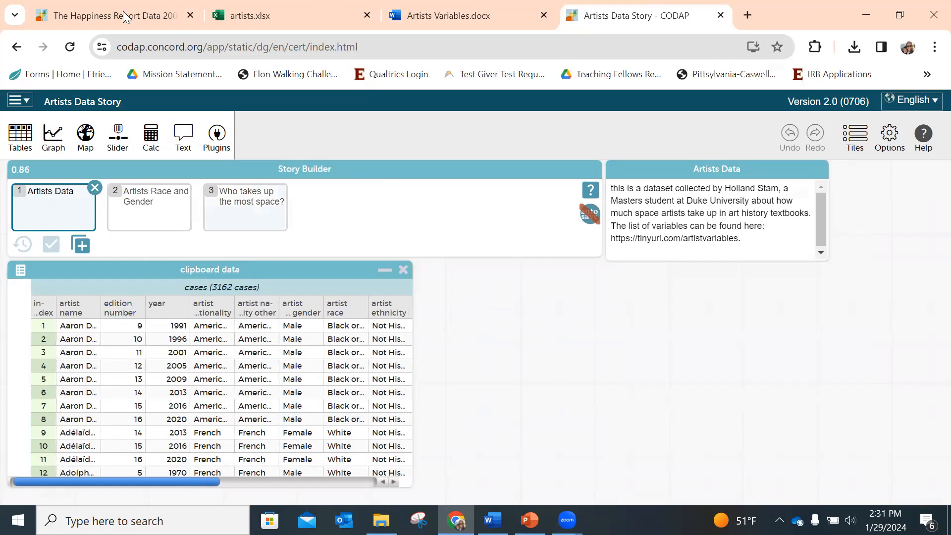
Switch to the Happiness Report example story and open its first moment, The Happiness Report.
click(94, 11)
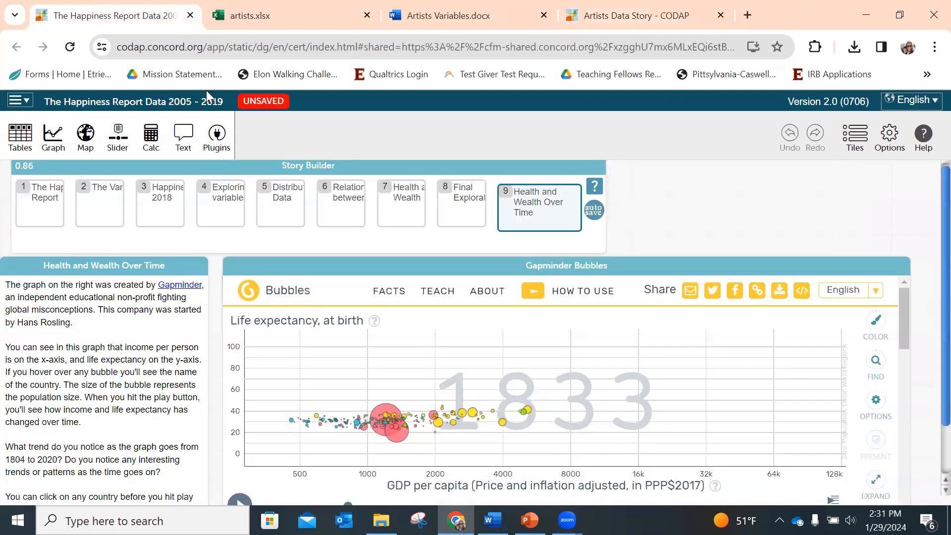
click(39, 204)
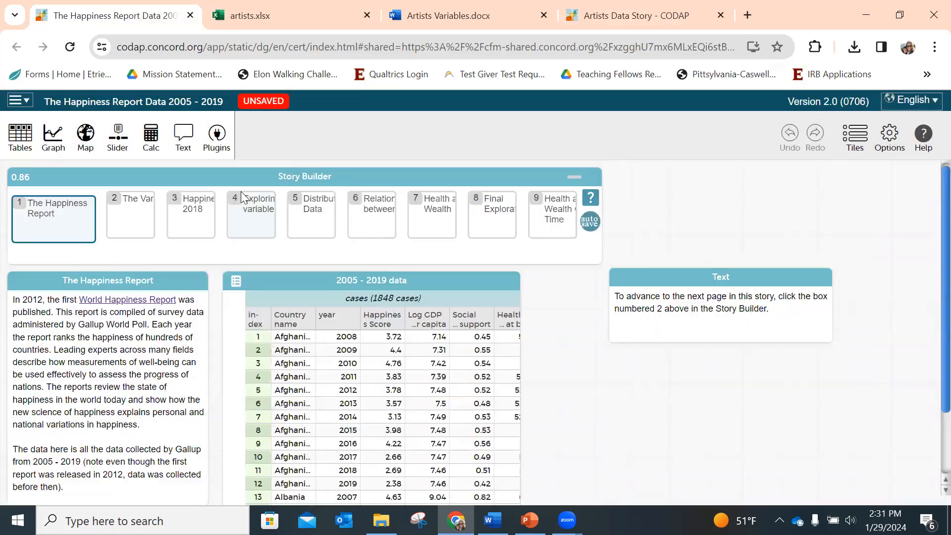